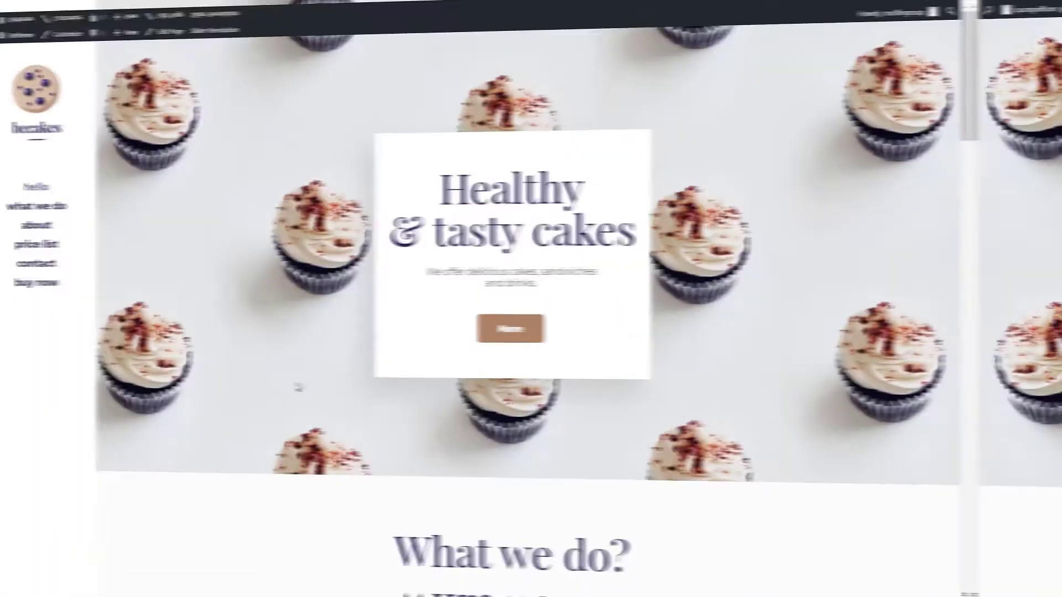
Scroll to the What we do slider and step back through Desserts to Lollipops.
scroll(228, 241, down, 5)
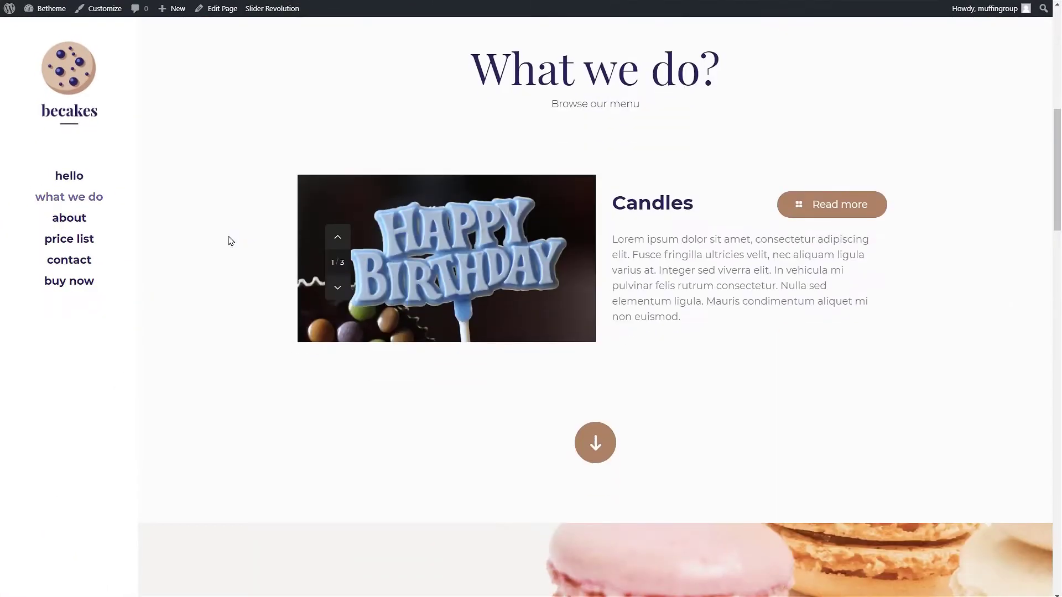
click(337, 239)
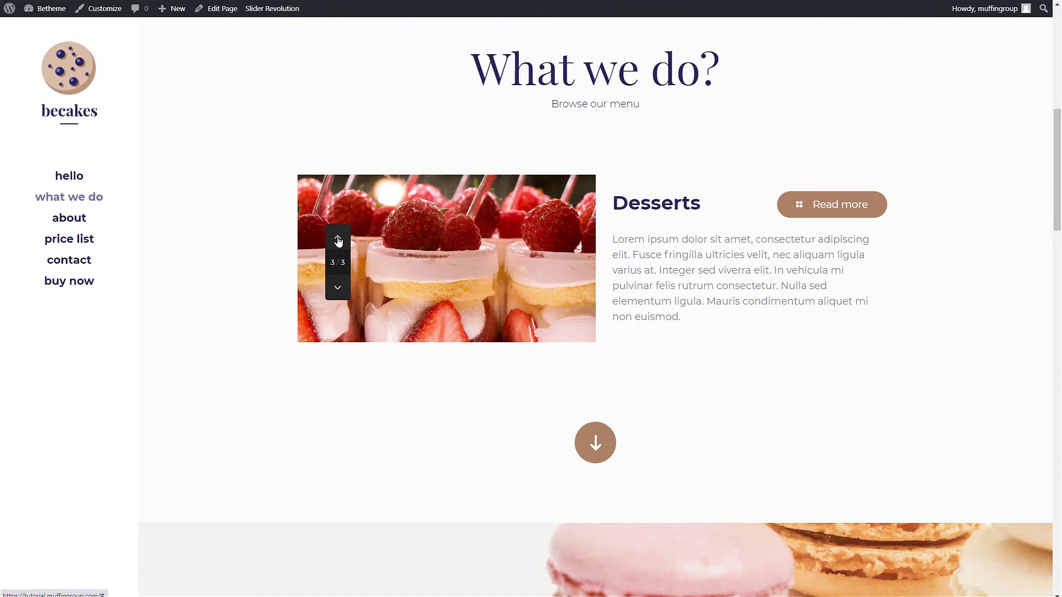
click(338, 240)
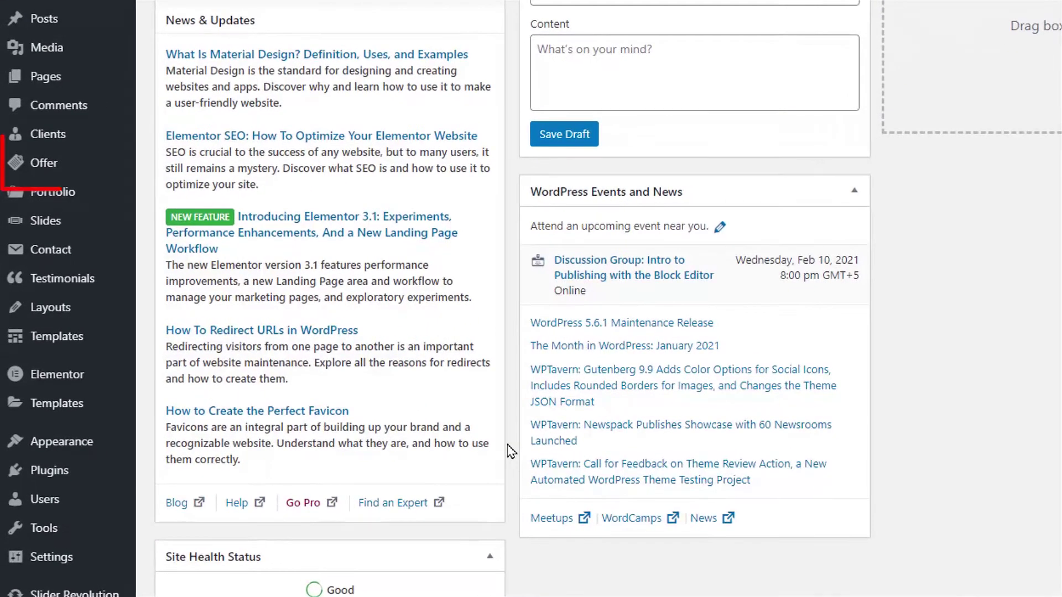
Open the Offer items list from the admin sidebar.
mouse_move(46, 180)
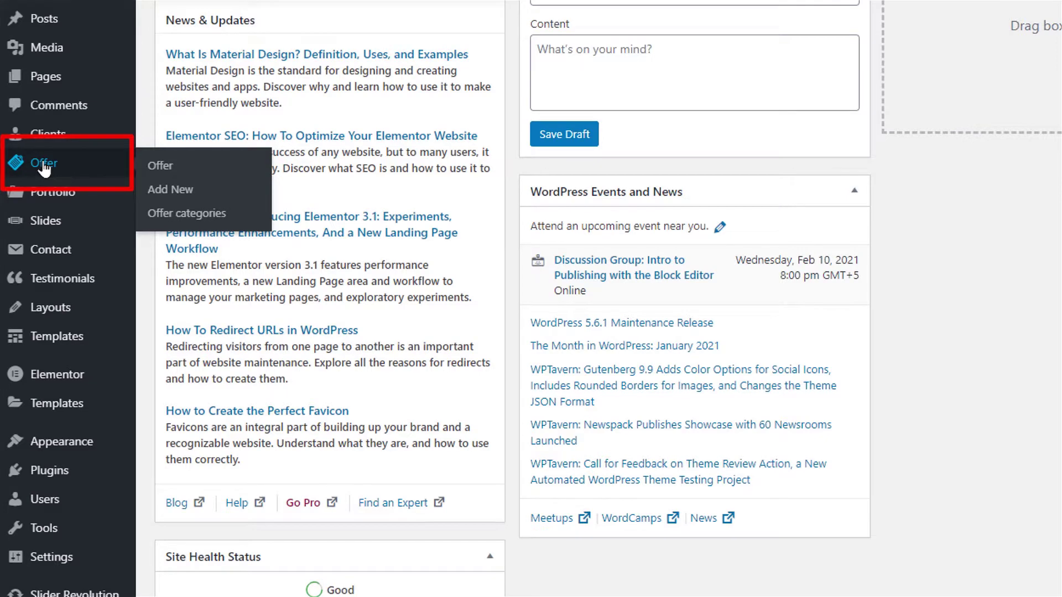
click(44, 169)
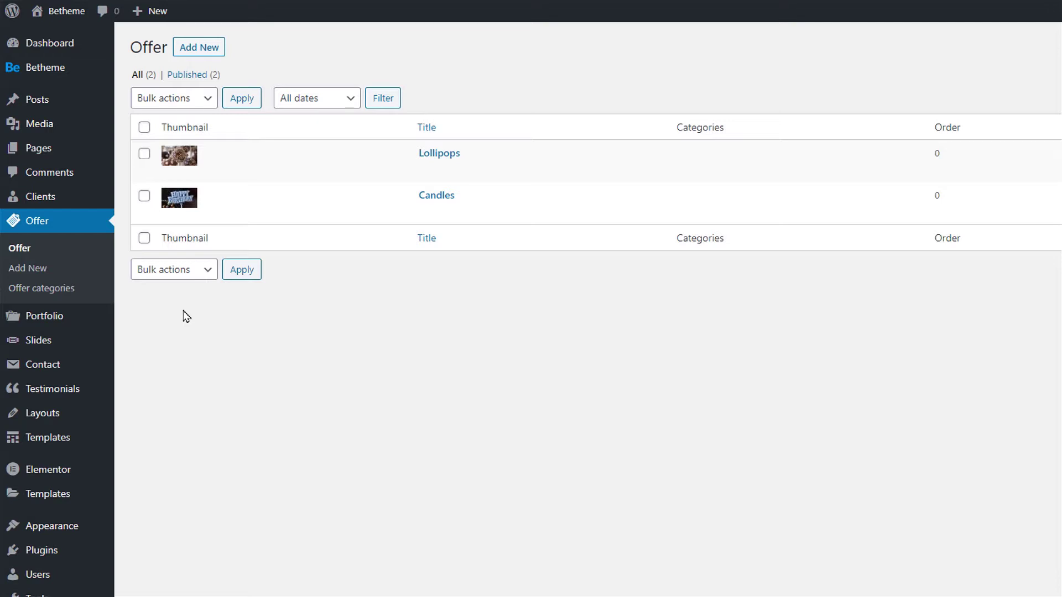
Add a new offer titled 'Desserts' and paste the Lorem ipsum placeholder as its description.
click(196, 49)
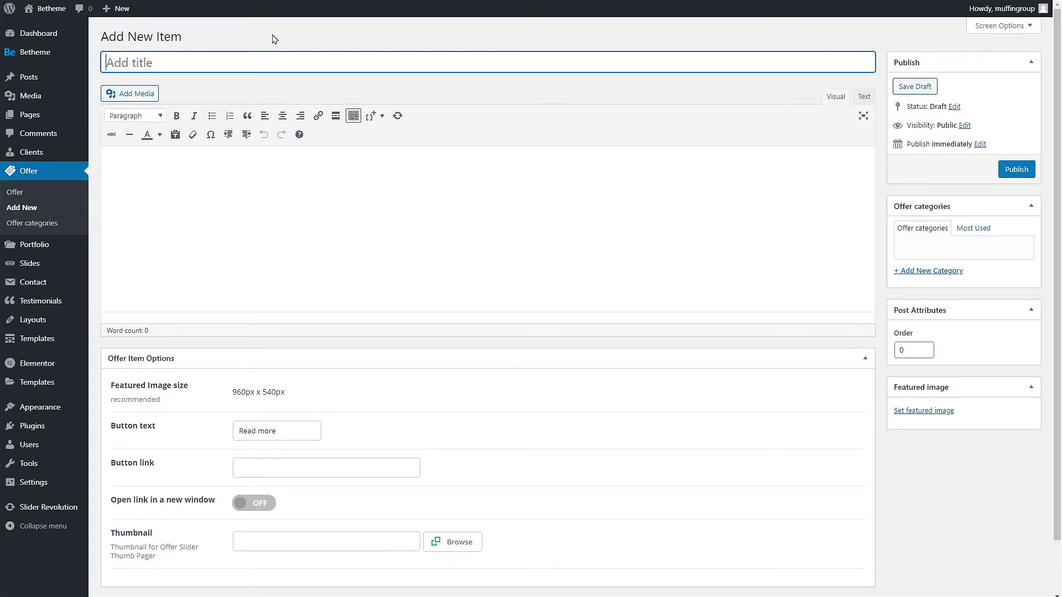
text(Desserts)
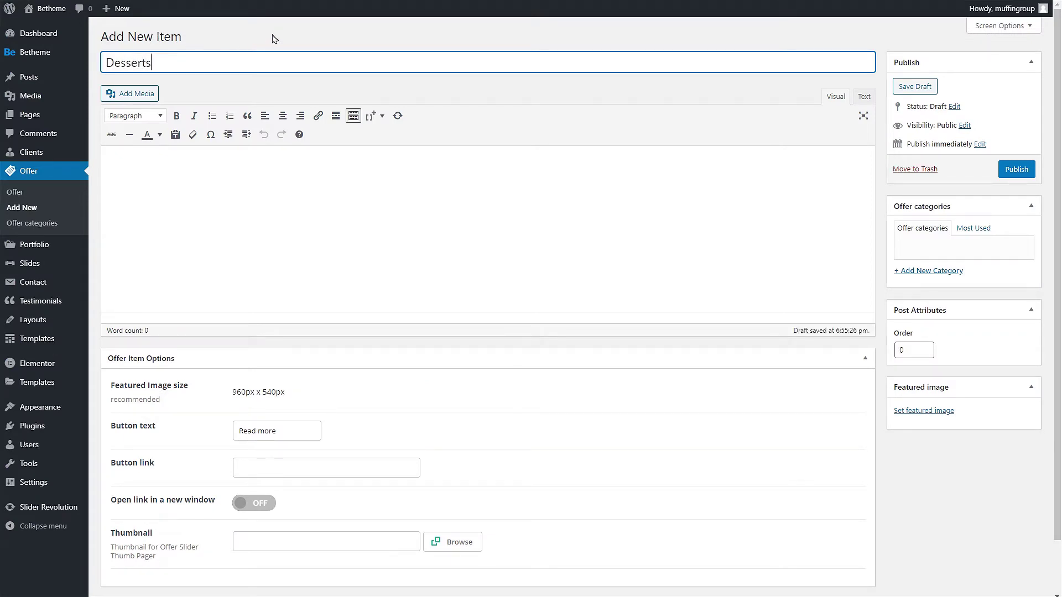
click(285, 90)
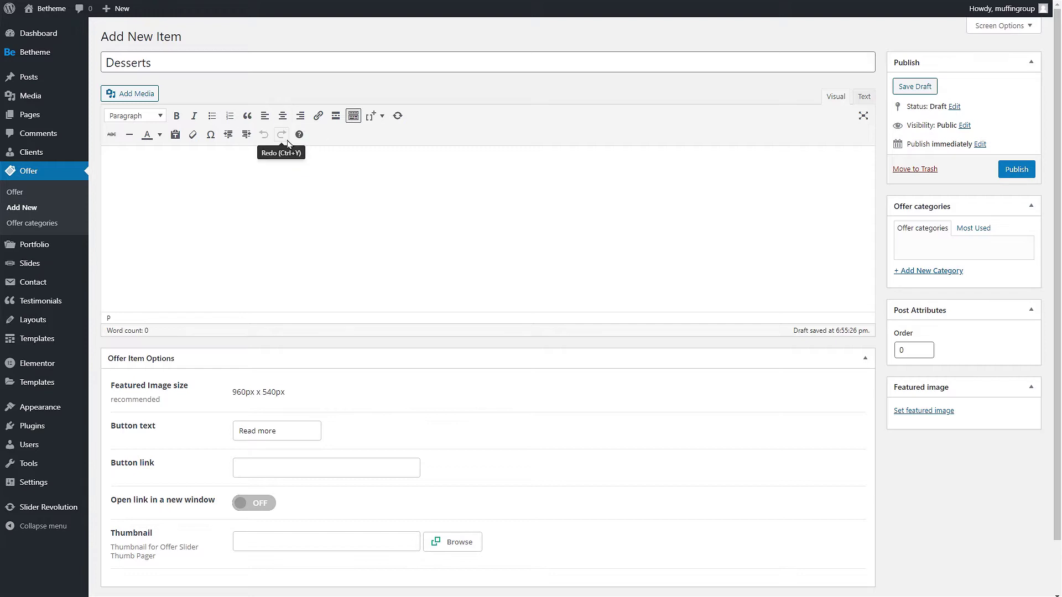
text(Lorem ipsum dolor sit amet, consectetur adipiscing elit, sed do eiusmod tempor incididunt ut labore et dolore magna aliqua. Ut enim ad minim veniam, quis nostrud exercitation ullamco laboris nisi ut aliquip ex ea commodo consequat. Duis aute irure dolor in reprehenderit in voluptate velit esse cillum dolore eu fugiat nulla pariatur. Excepteur sint occaecat cupidatat non proident, sunt in culpa qui officia deserunt mollit anim id est laborum.)
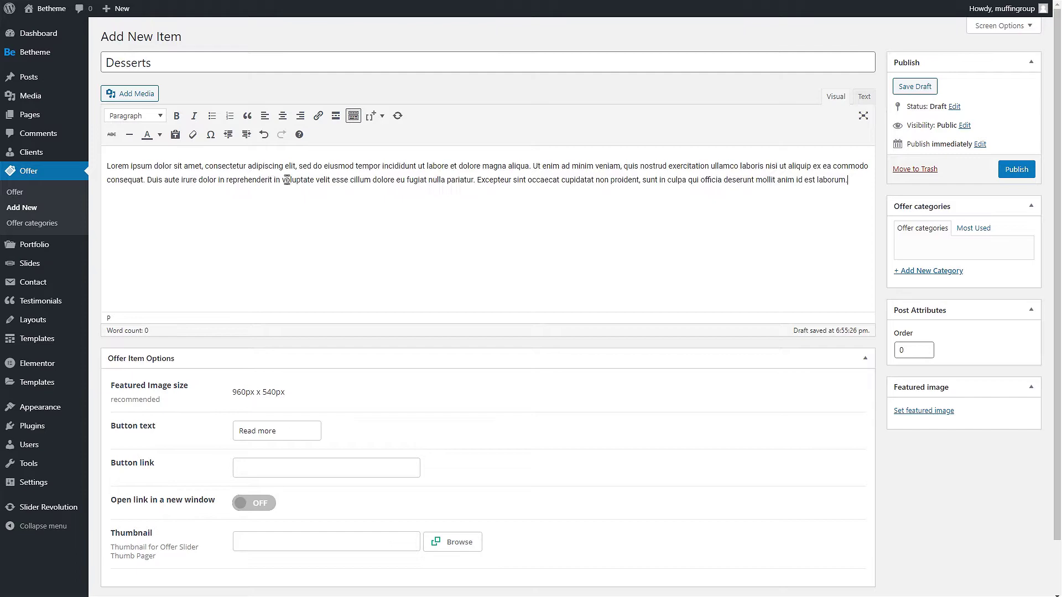
scroll(306, 218, down, 1)
scroll(306, 219, down, 1)
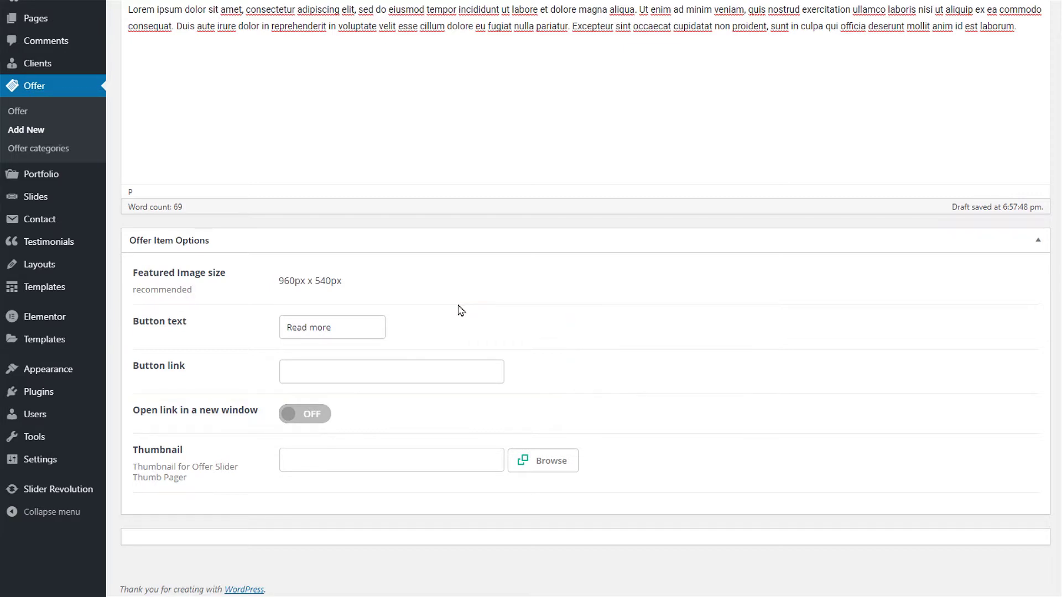
click(425, 372)
text(https://muffingroup.com)
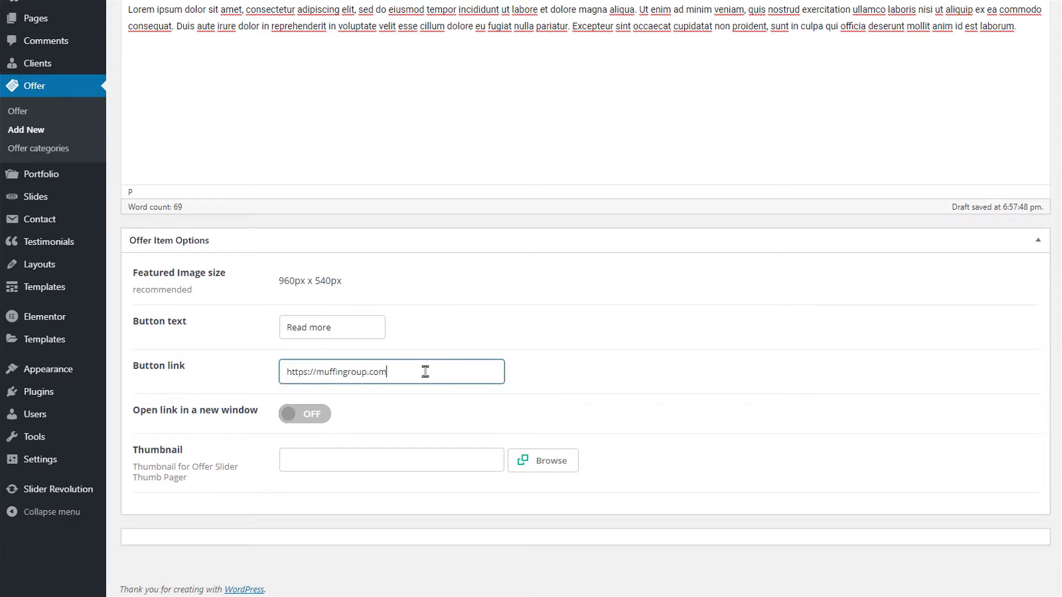
click(538, 368)
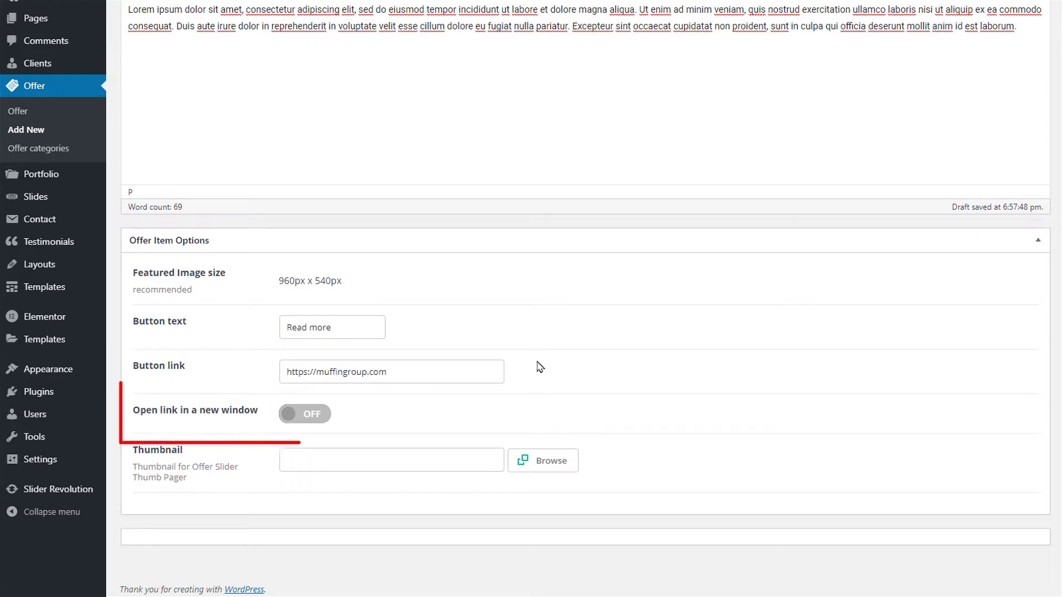
click(312, 416)
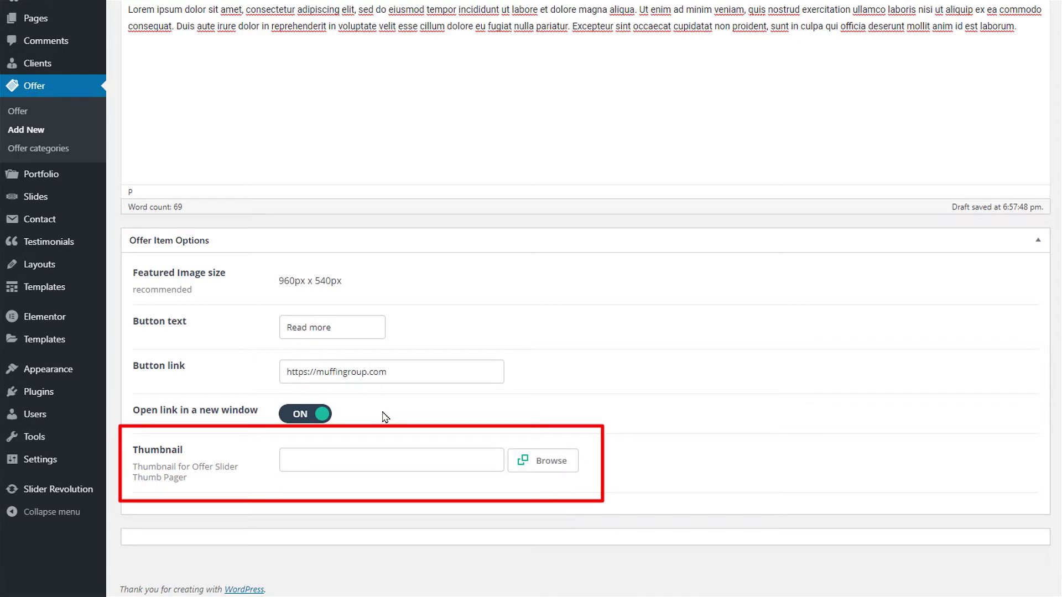
Select the strawberry dessert image as the Offer Slider thumbnail, briefly toggling the new-category fields.
click(530, 466)
click(246, 162)
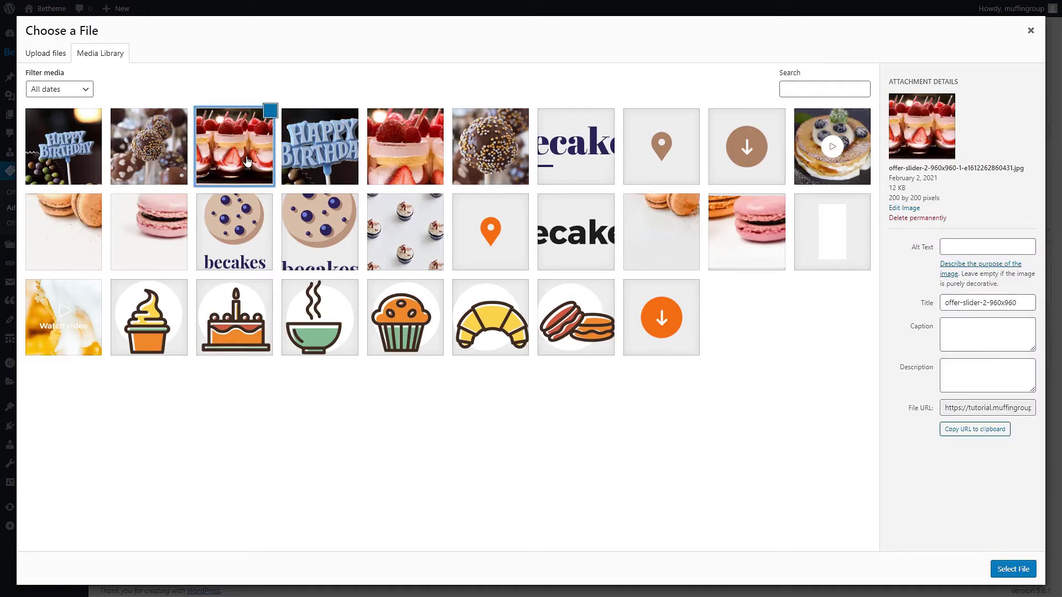
click(995, 569)
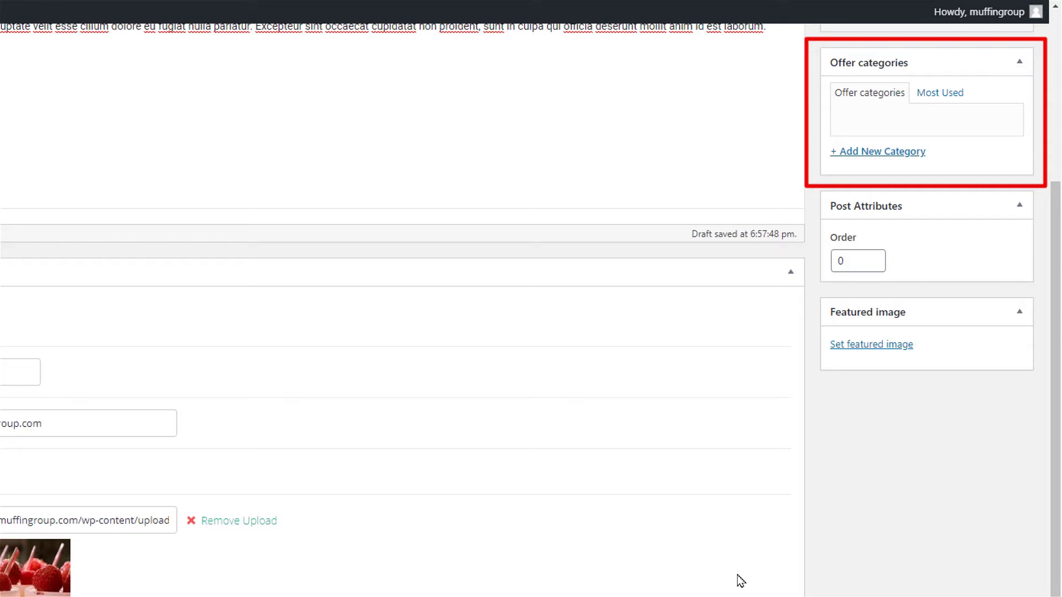
click(860, 155)
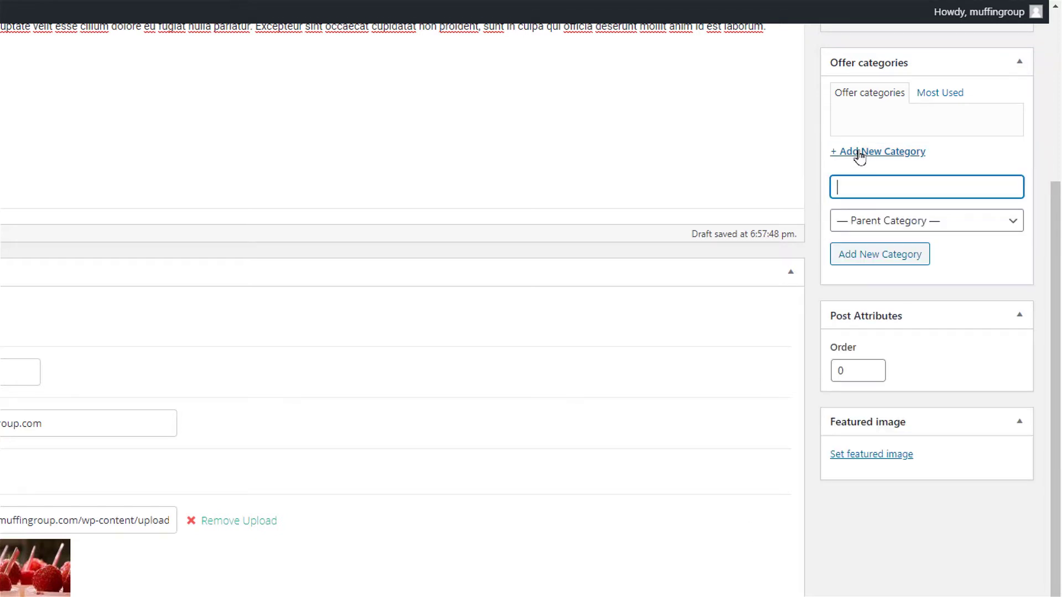
click(859, 155)
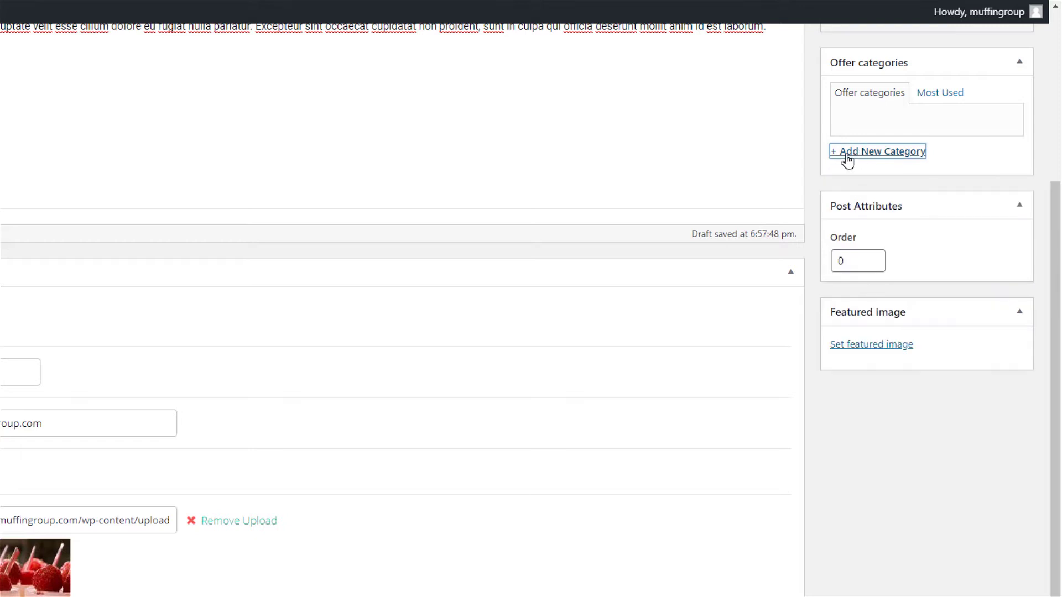
Choose the strawberry dessert photo from the Media Library as the featured image.
click(761, 361)
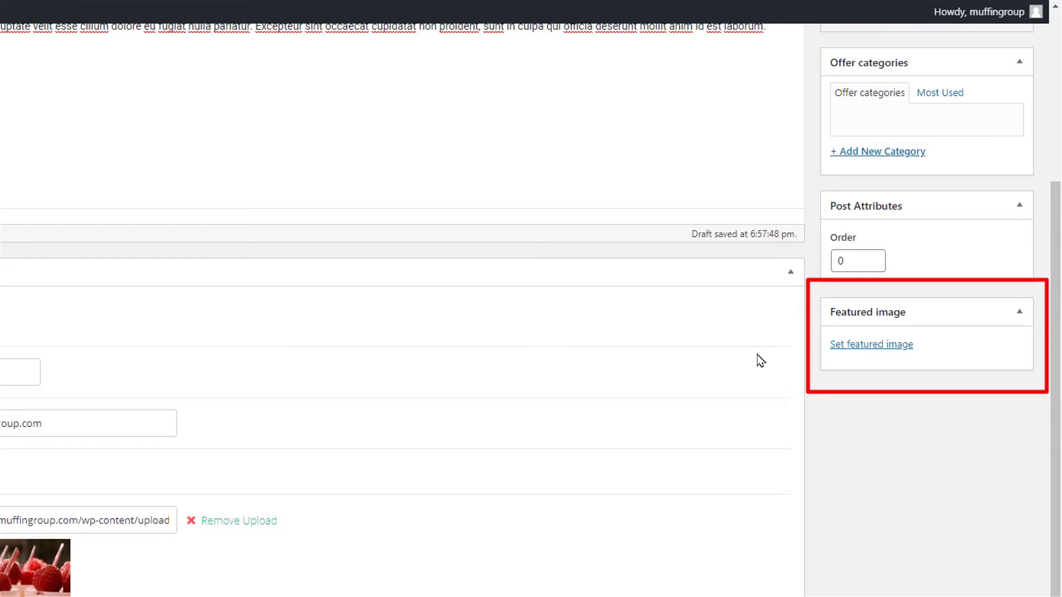
click(848, 346)
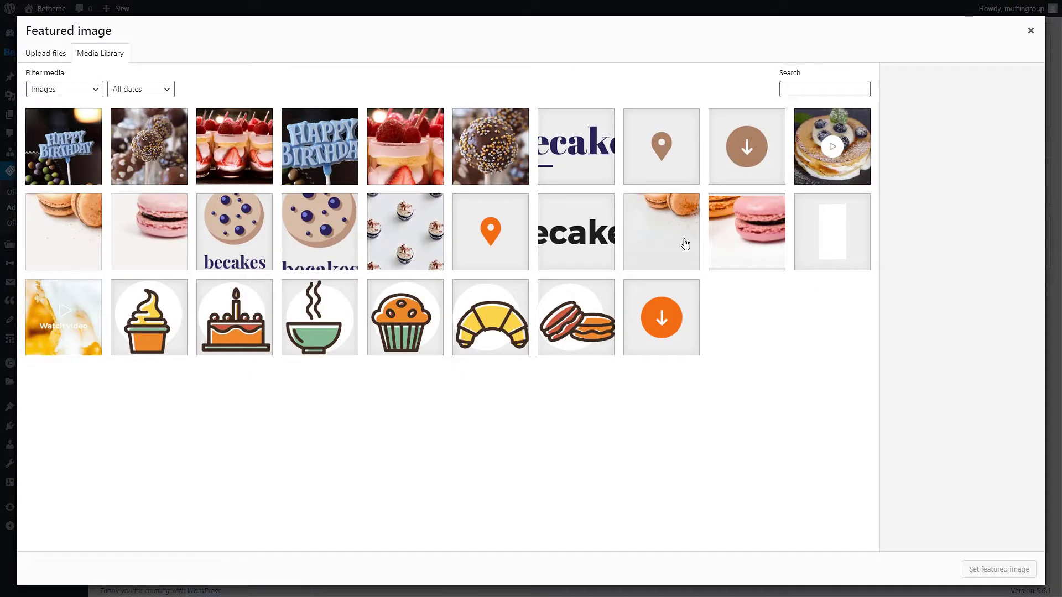
click(410, 158)
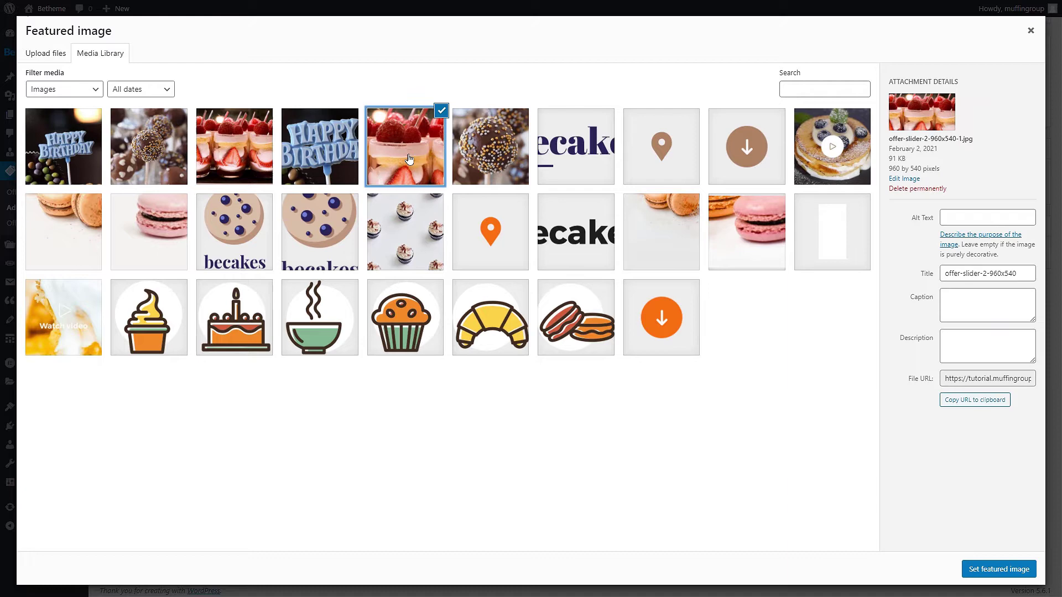
click(985, 571)
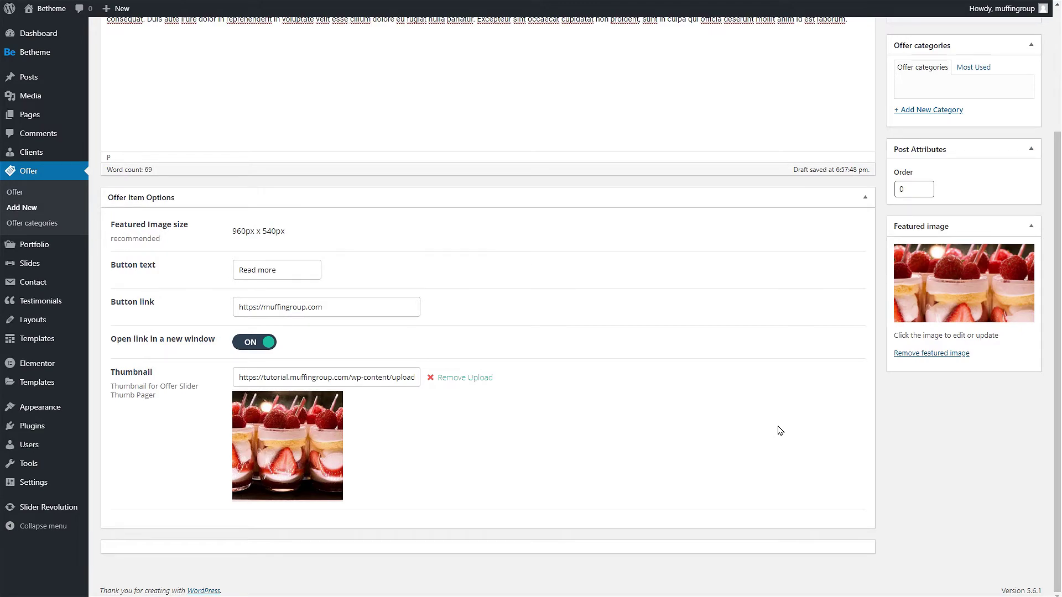
scroll(780, 431, up, 3)
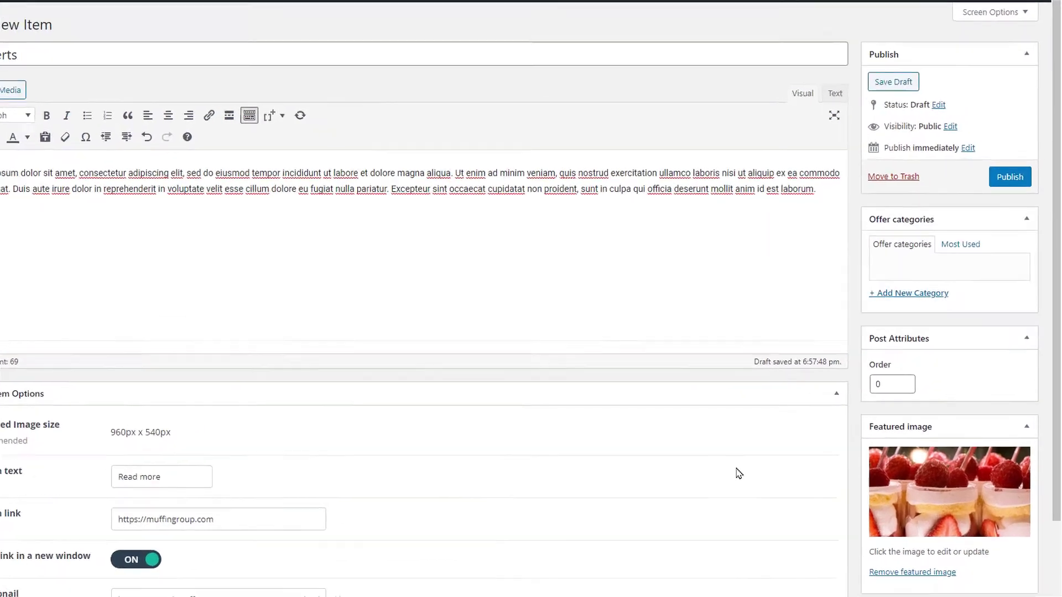
Publish the Desserts offer and scroll the live home page to What we do.
click(1001, 193)
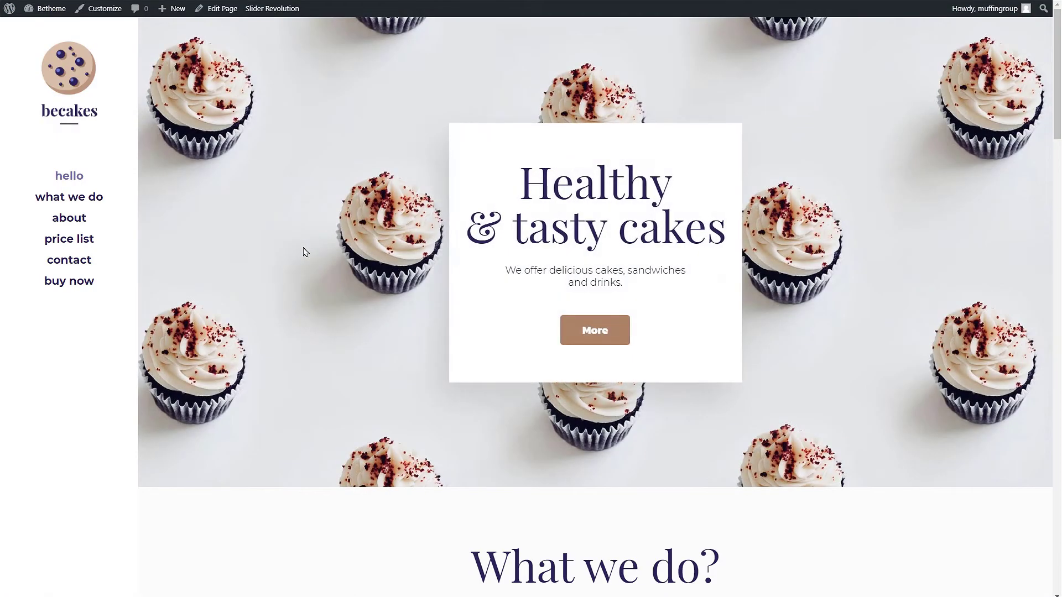
scroll(303, 252, down, 1)
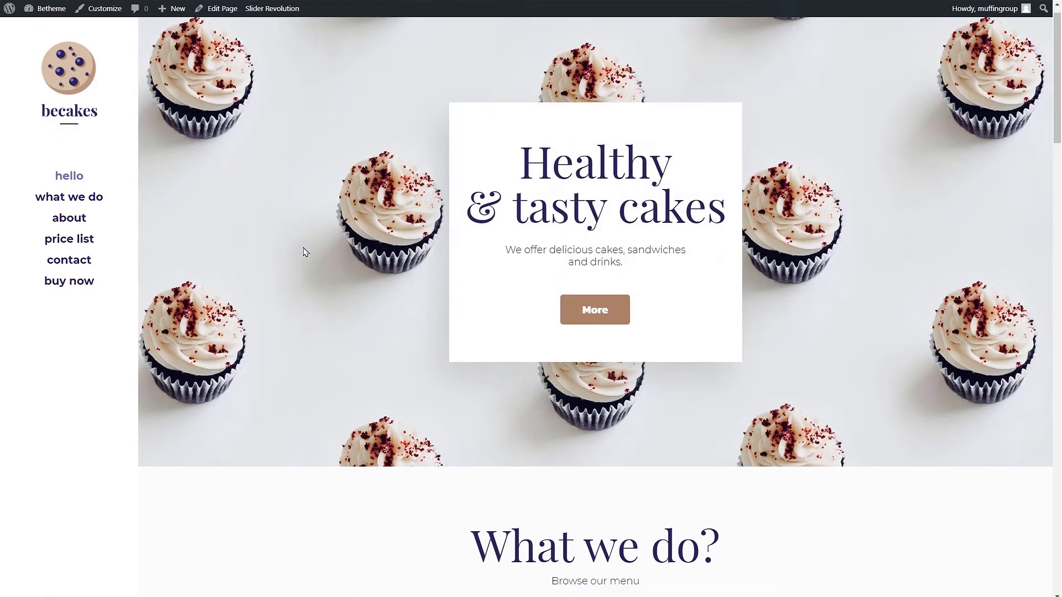
scroll(304, 251, down, 5)
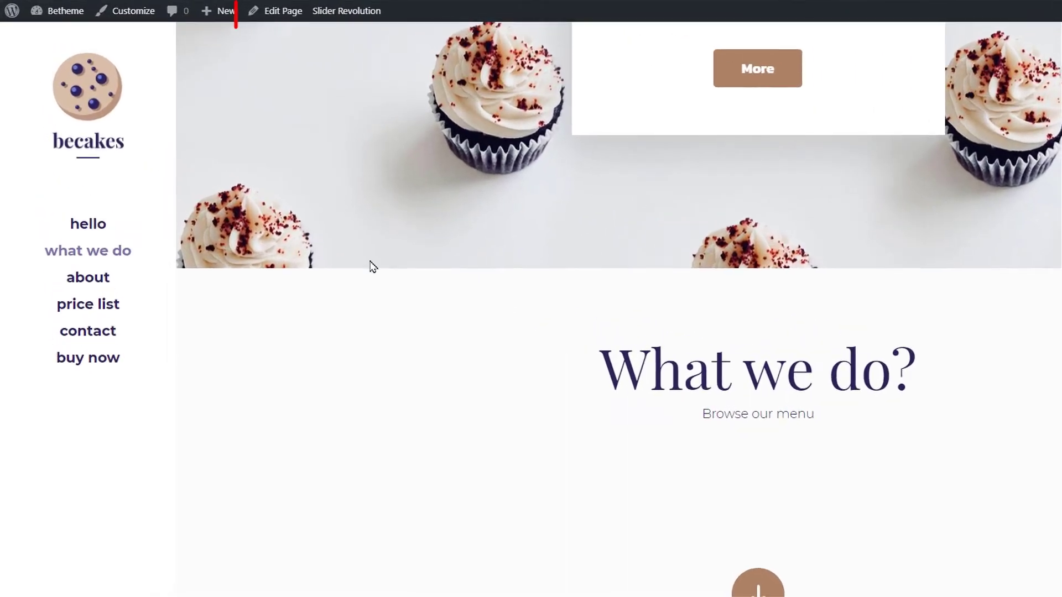
Edit the home page and add an Offer Slider Full element to the empty row.
click(287, 18)
scroll(301, 306, down, 6)
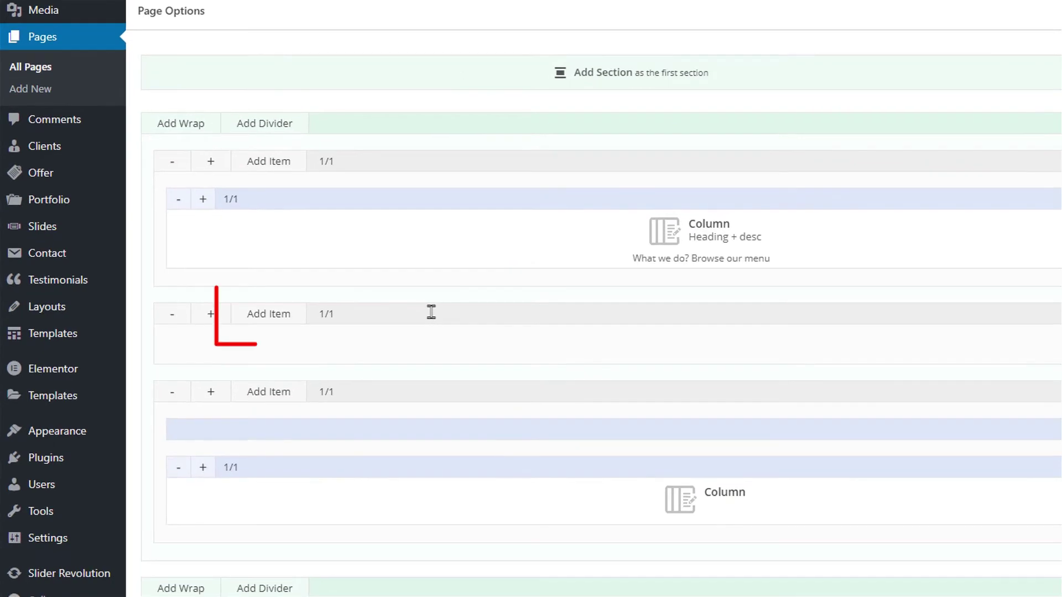
click(275, 318)
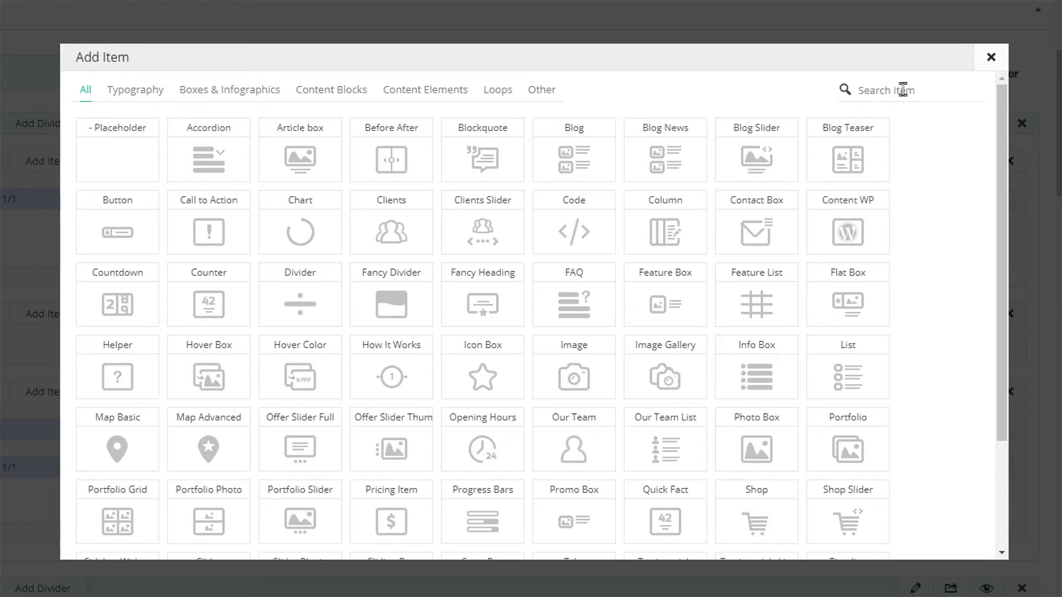
click(917, 97)
text(offer)
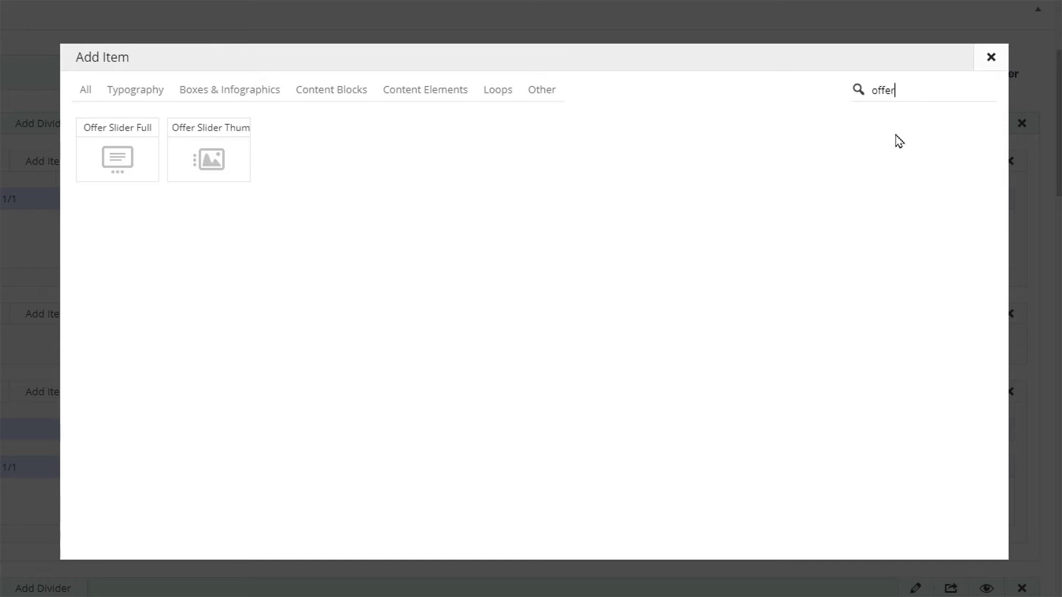
click(121, 160)
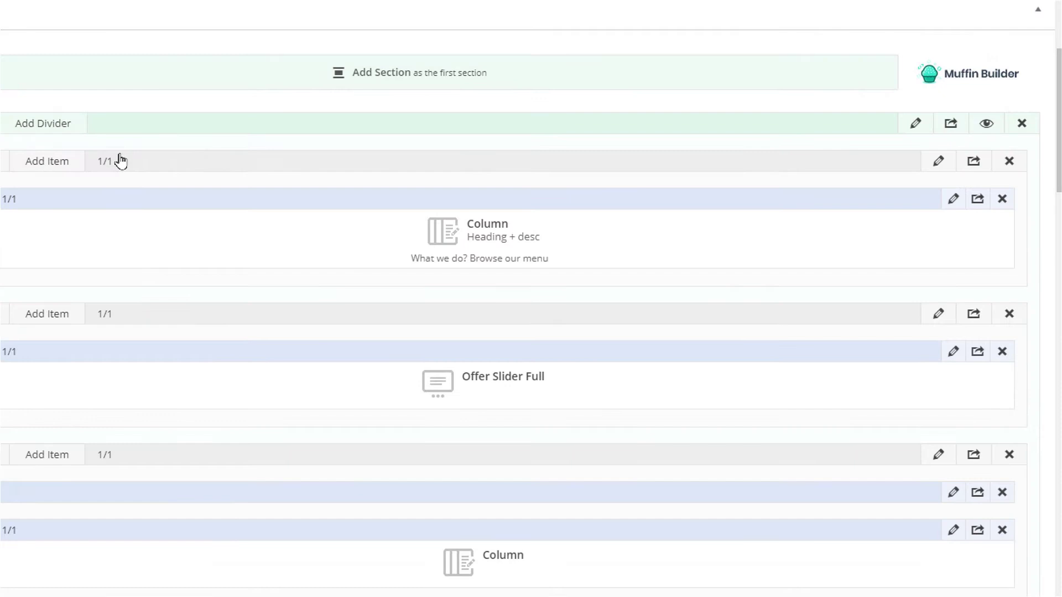
Keep Category All and Text Align Left in the Offer Slider Full settings and save.
click(954, 352)
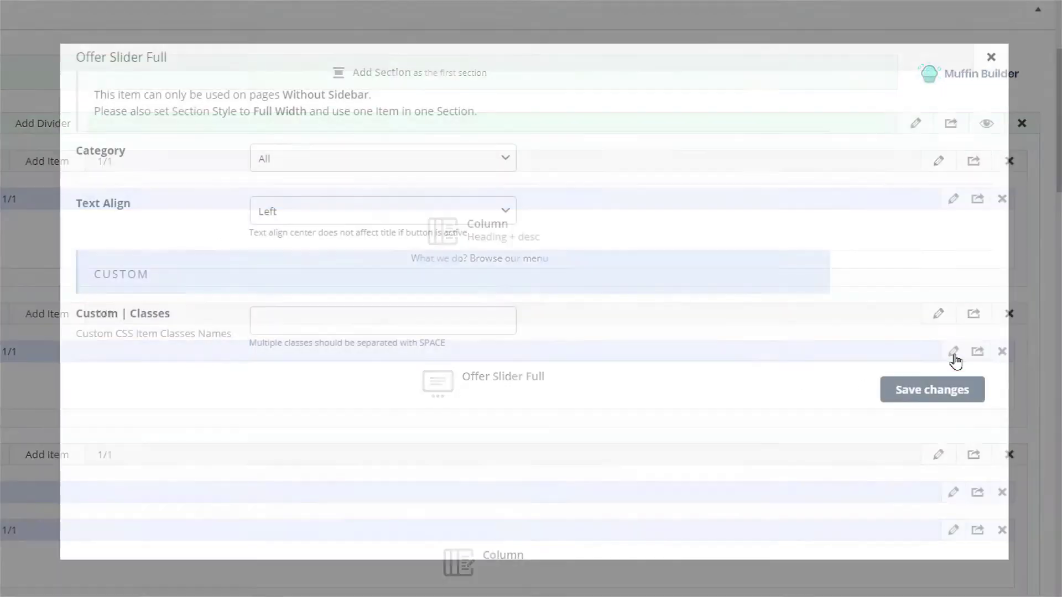
click(507, 164)
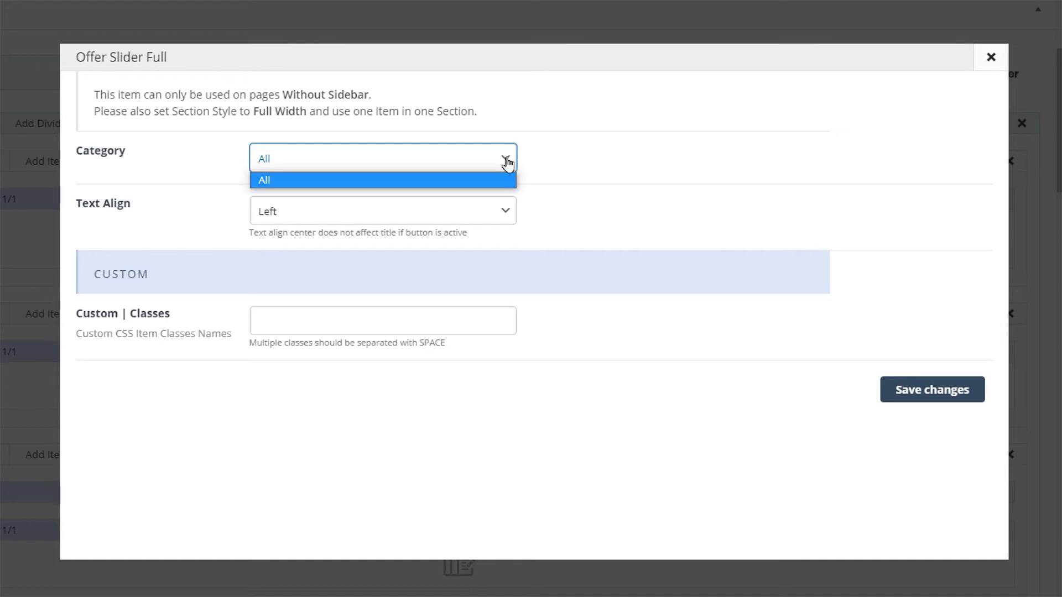
click(506, 162)
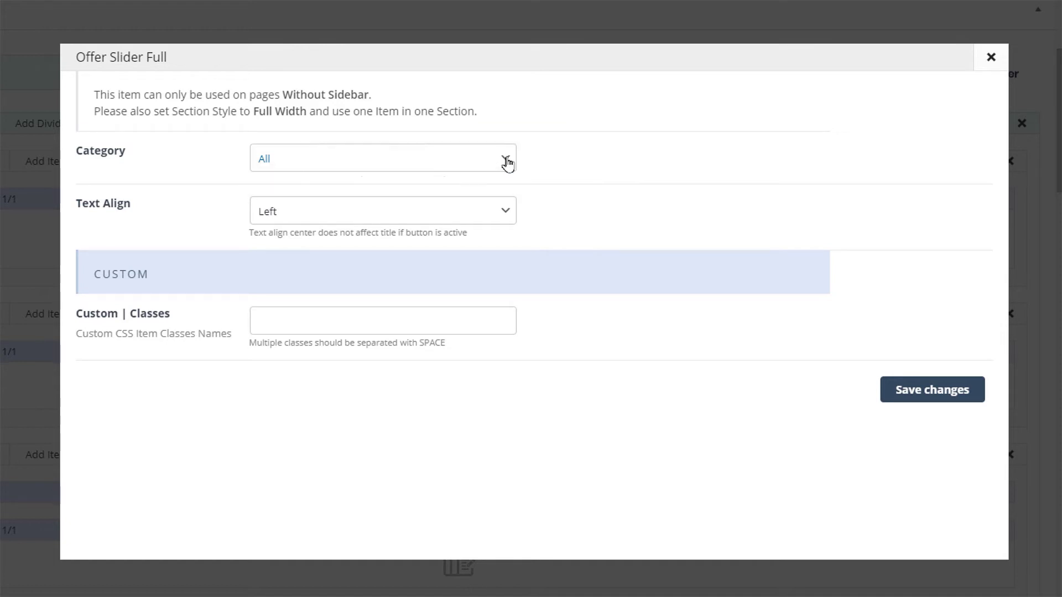
click(504, 216)
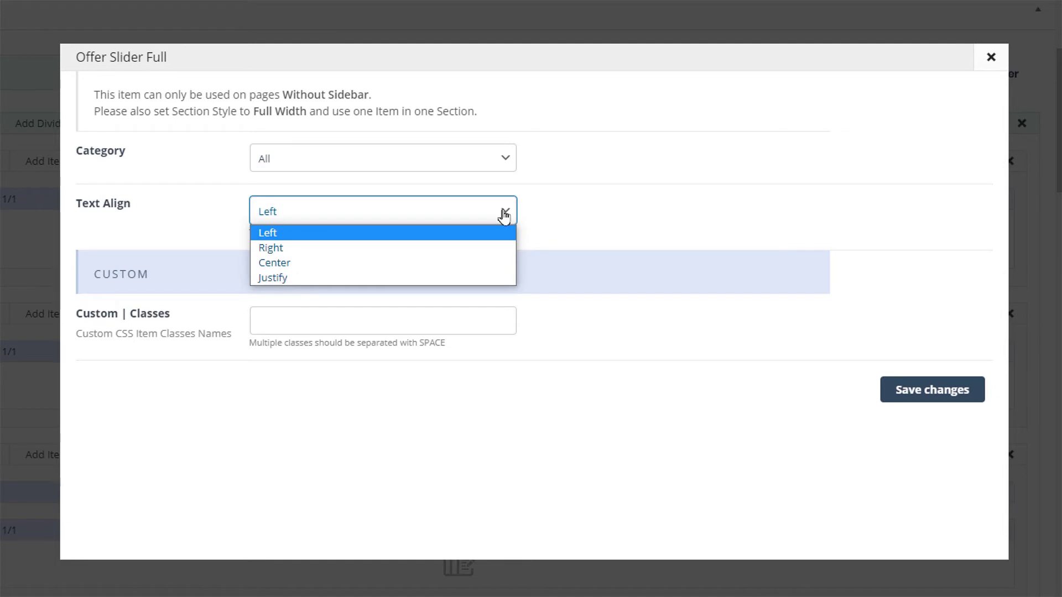
click(505, 216)
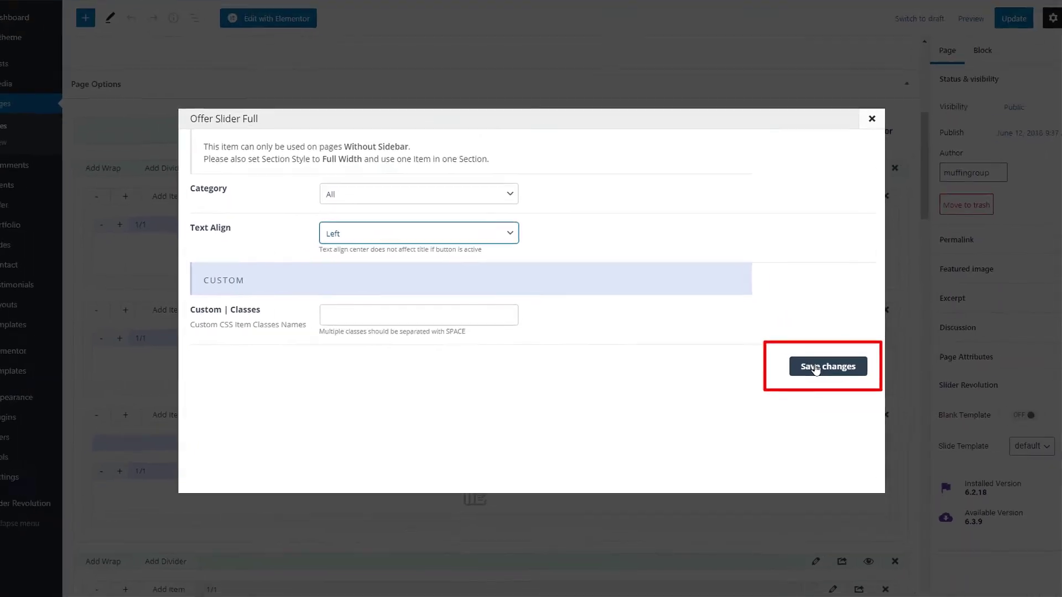
click(815, 370)
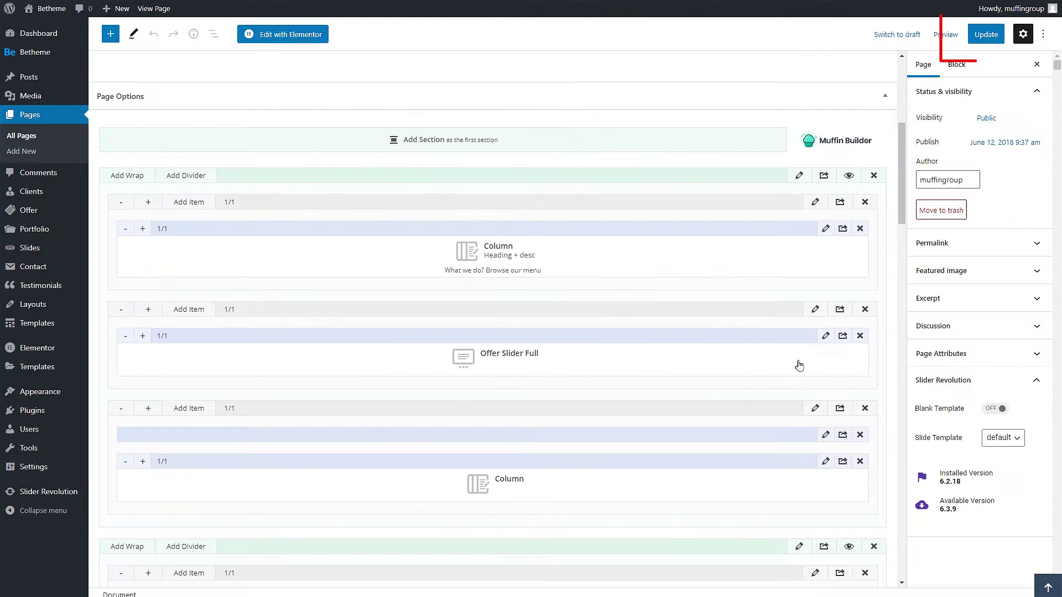
Update the page, then scroll to What we do and step the slider back to Lollipops.
click(1014, 19)
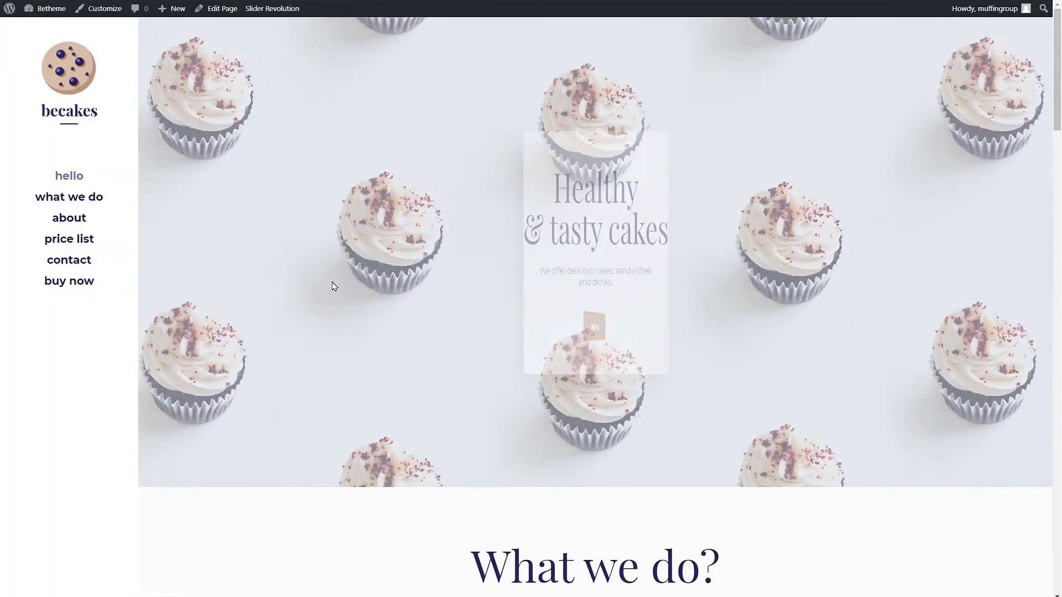
scroll(228, 240, down, 5)
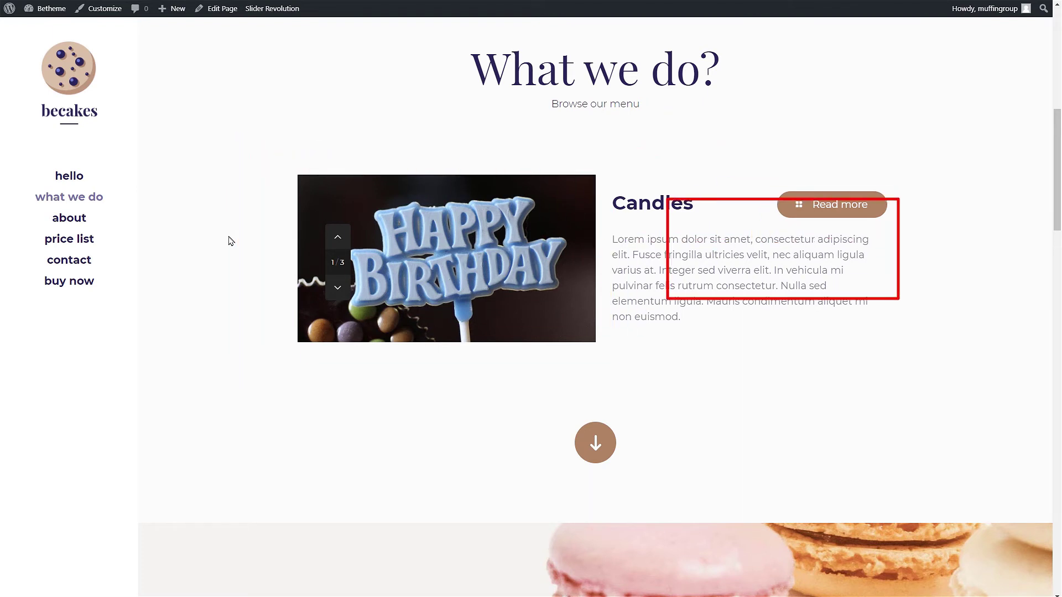
click(338, 240)
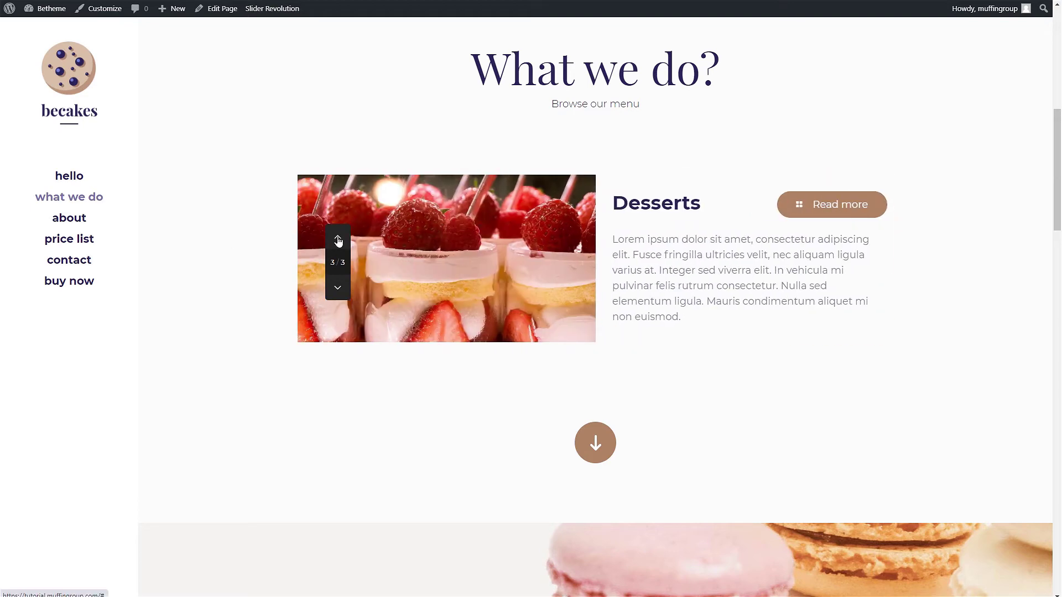
click(338, 240)
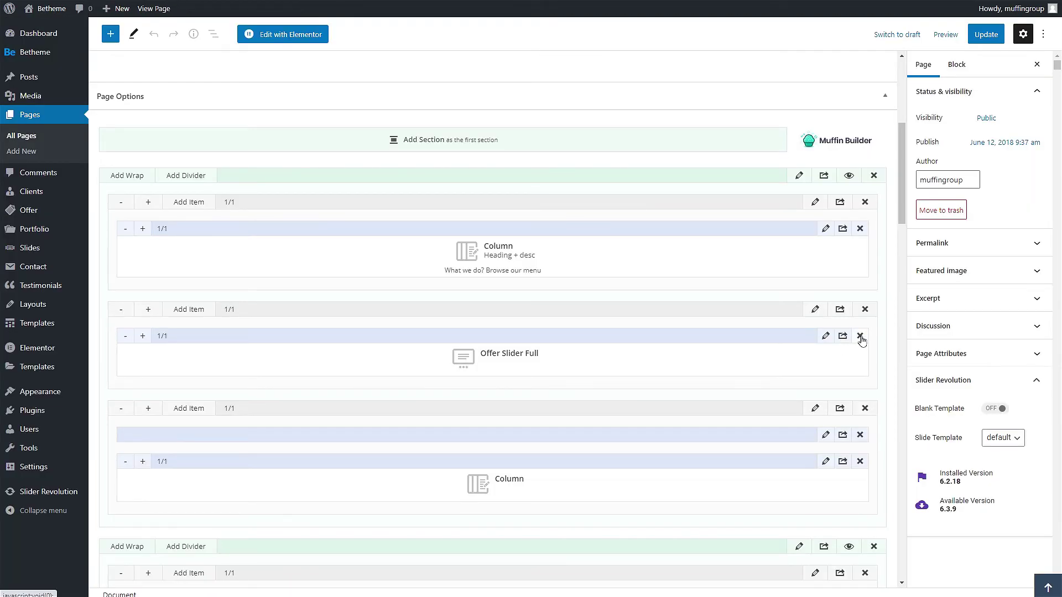
Delete the Offer Slider Full item and add an Offer Slider Thumb item instead.
click(861, 338)
click(188, 312)
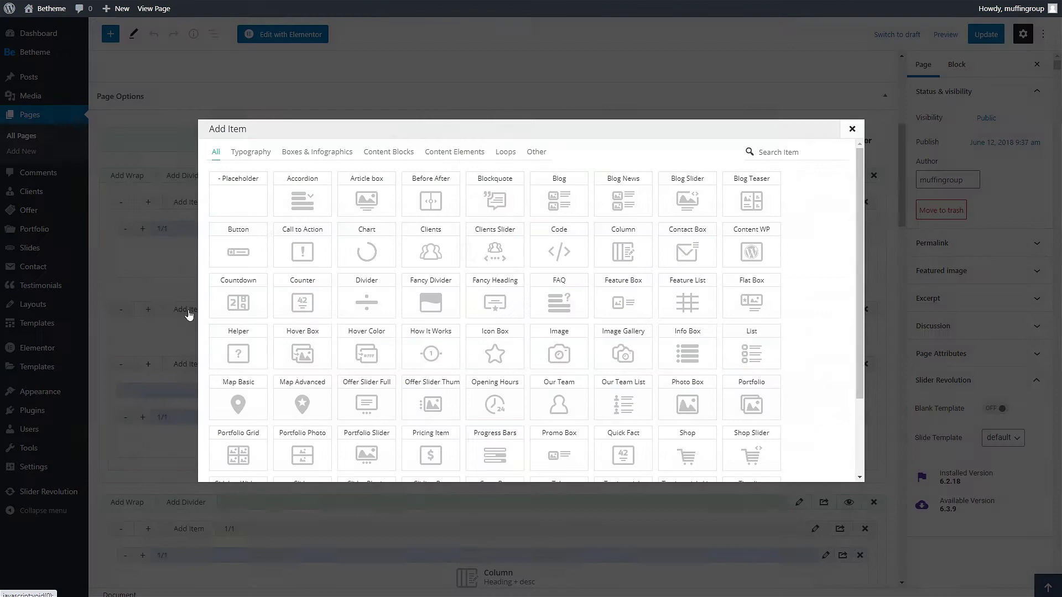
click(796, 152)
text(offer)
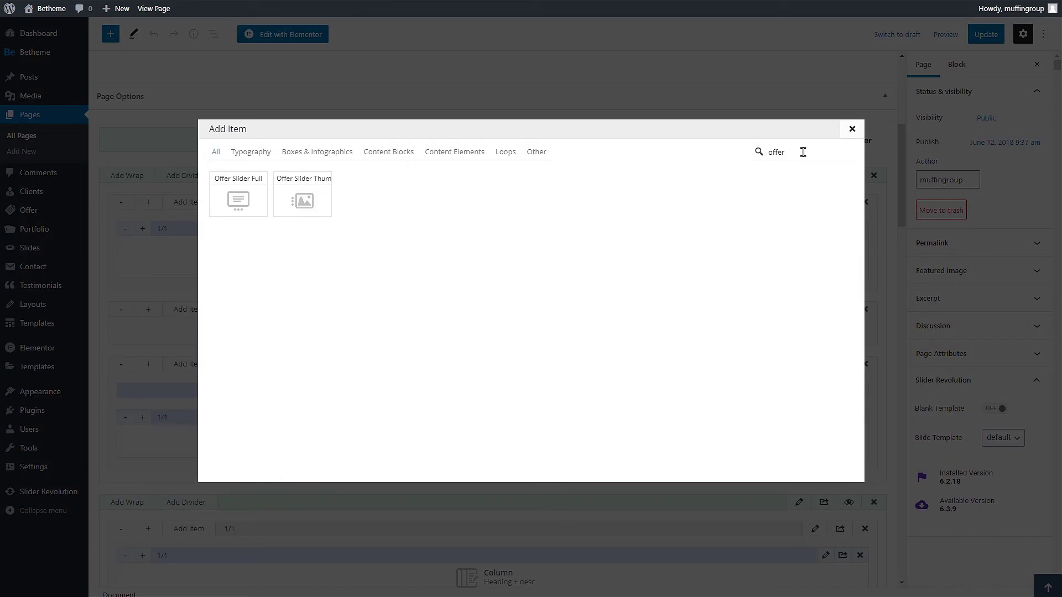
click(309, 199)
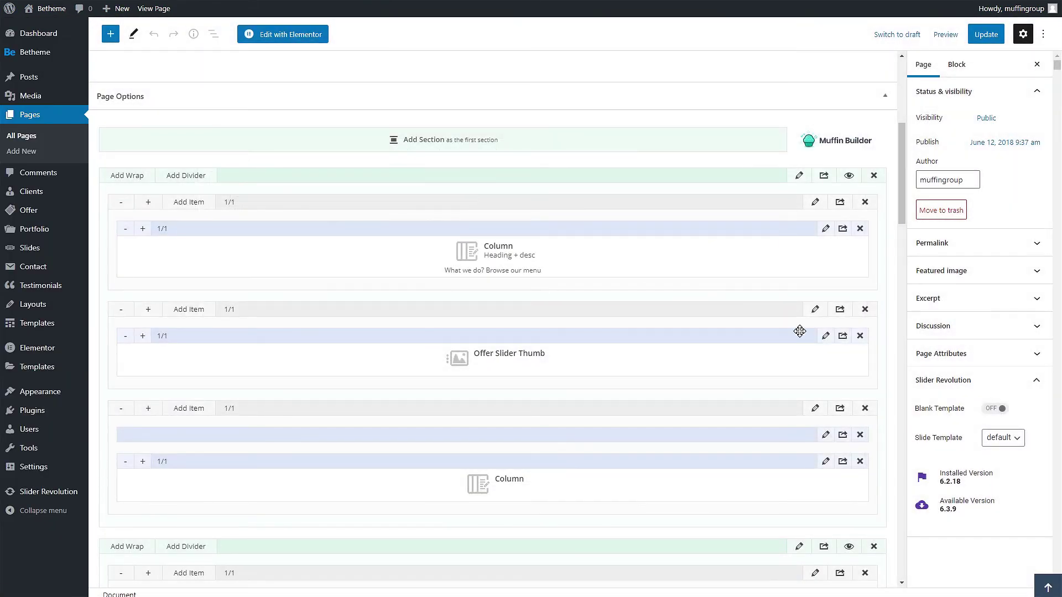
Keep the Offer Slider Thumb style as thumbnails at the bottom and save.
click(826, 336)
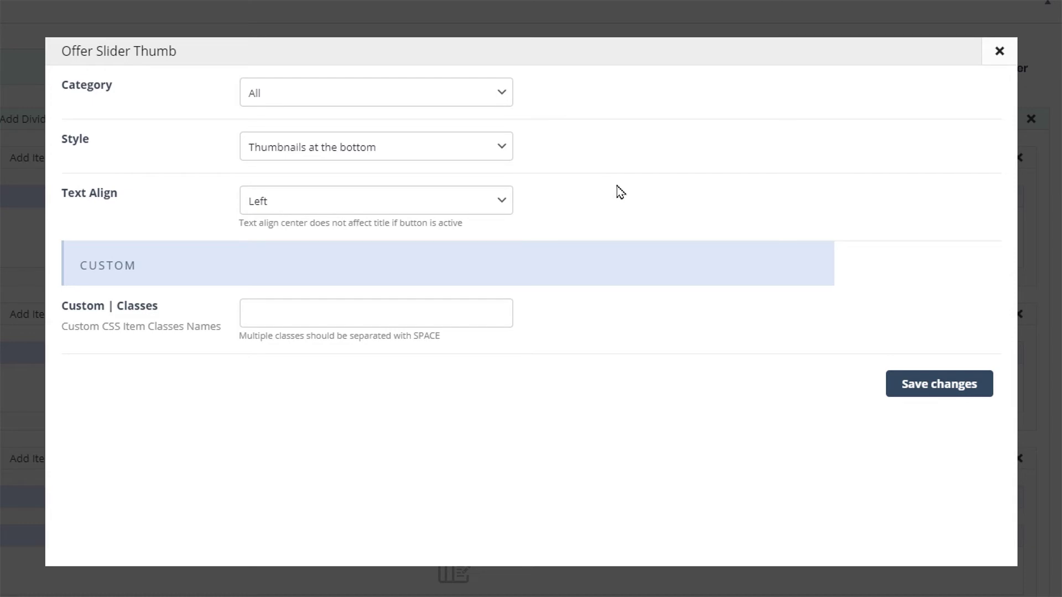
click(495, 148)
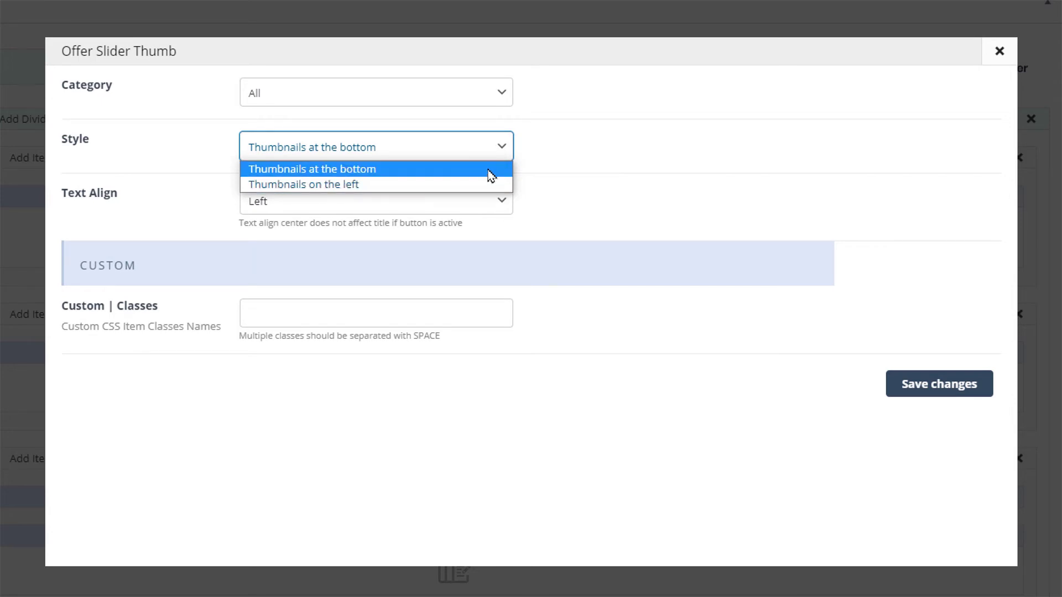
click(491, 168)
click(919, 389)
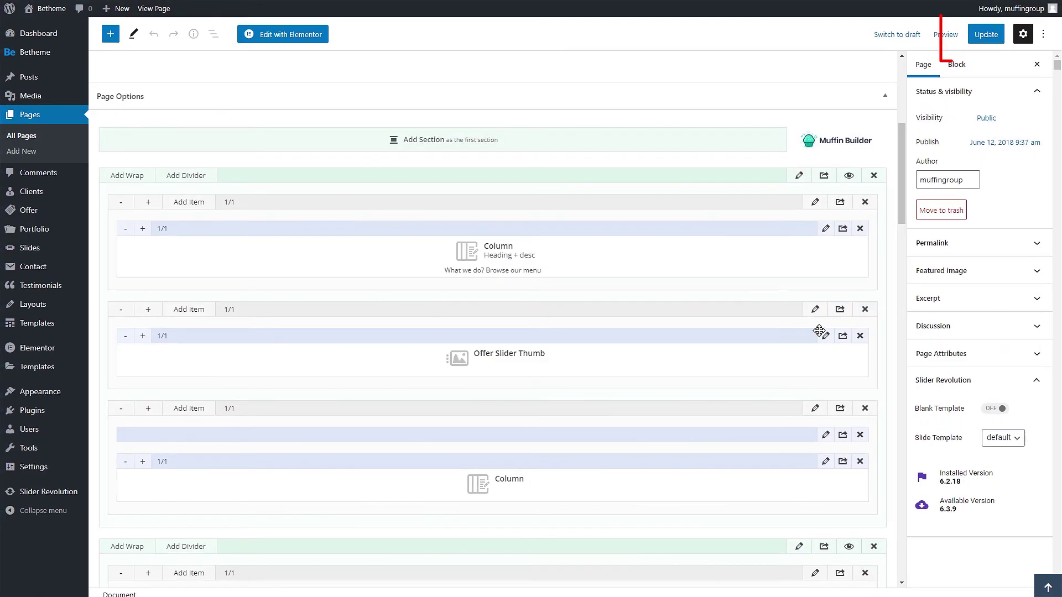
Update the page and preview the slider's Lollipops and Desserts offers.
click(985, 39)
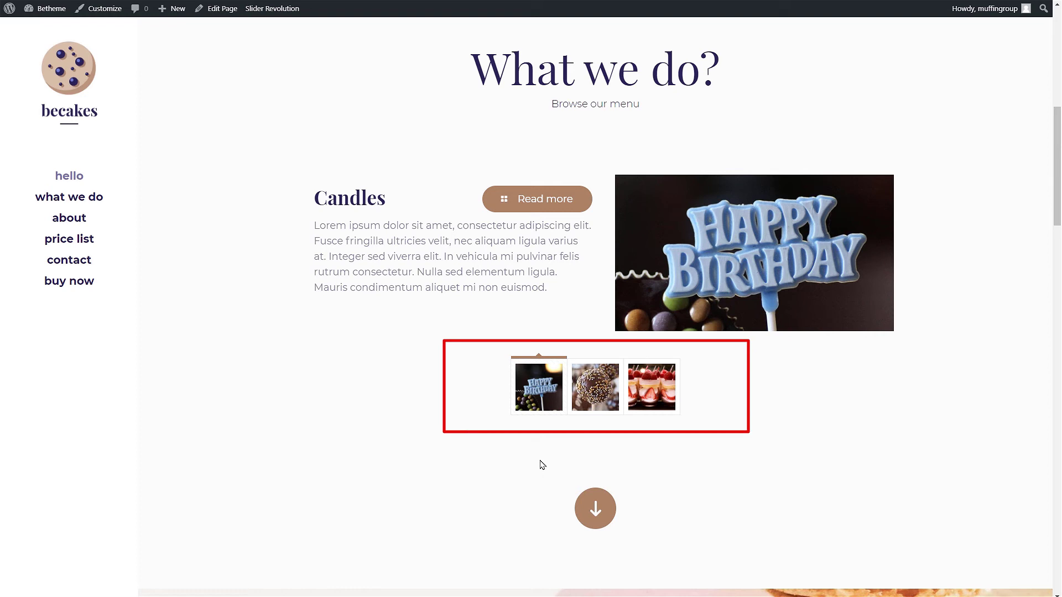
click(592, 399)
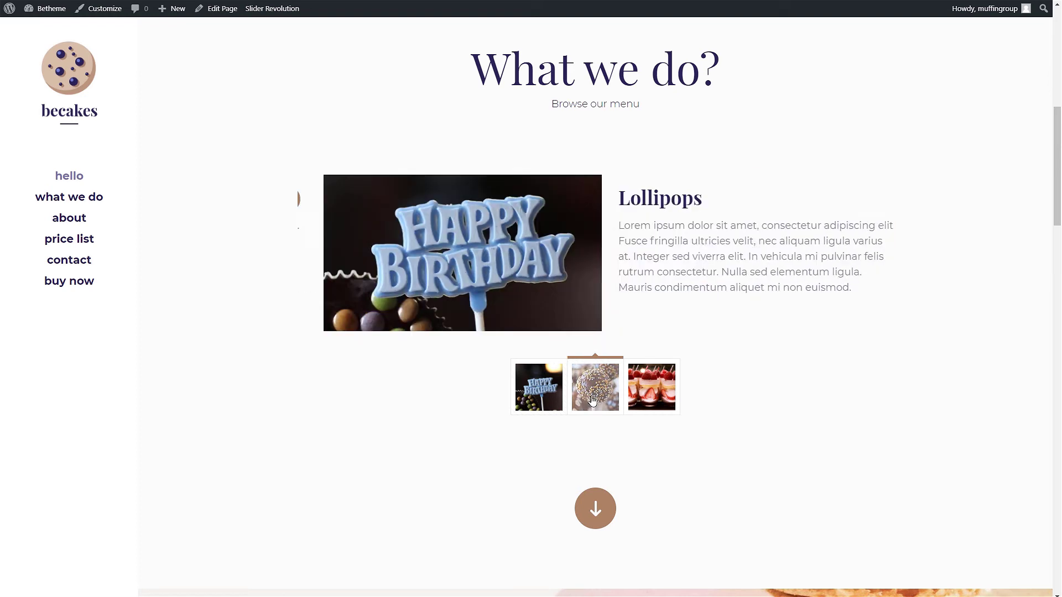
click(650, 395)
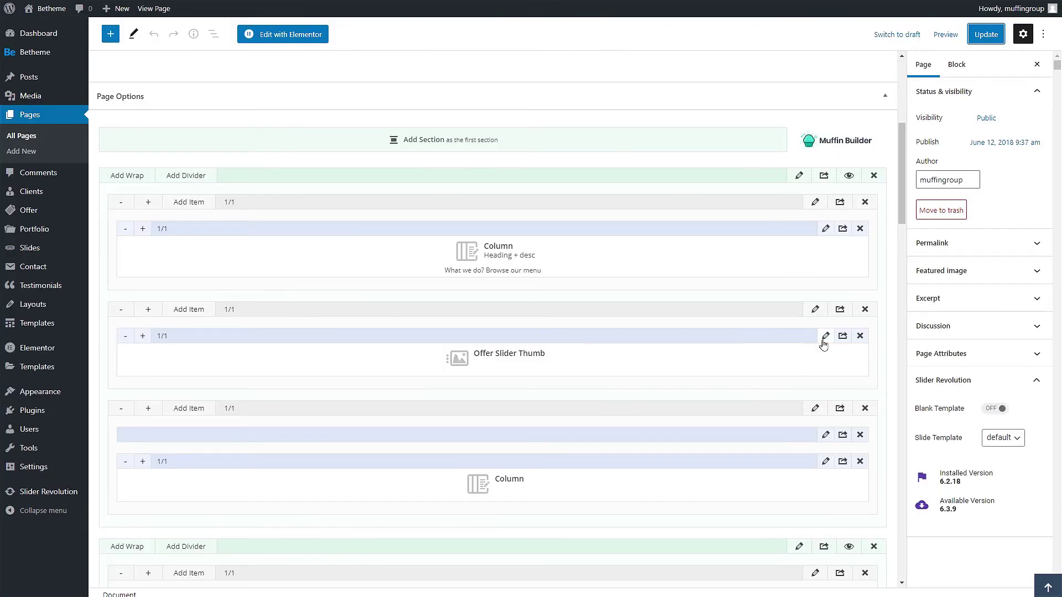
Set the Offer Slider Thumb style to Thumbnails on the left, save it, and update the page.
click(824, 340)
click(501, 198)
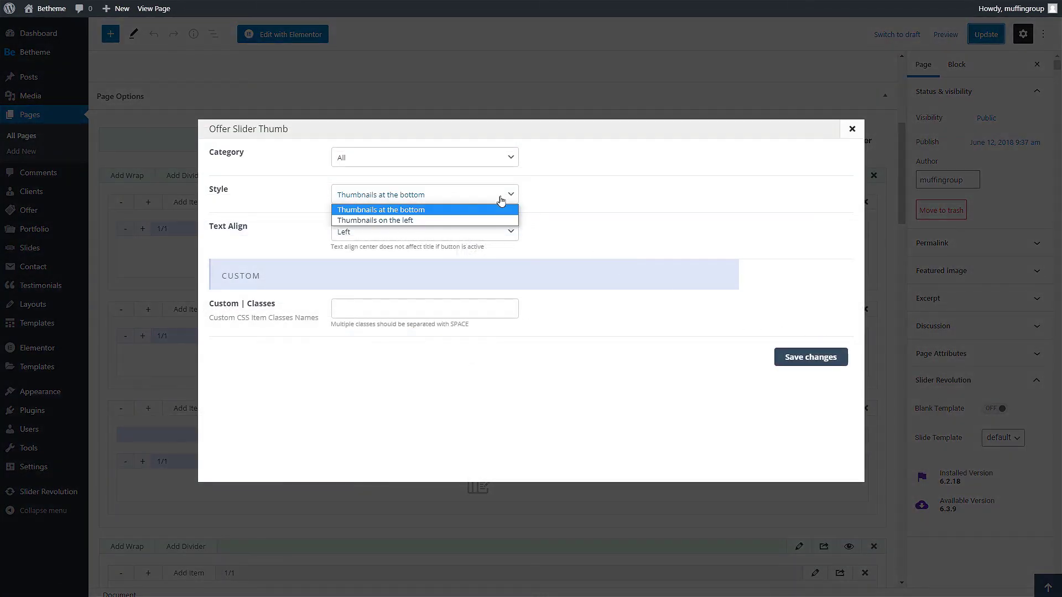
click(468, 220)
click(797, 361)
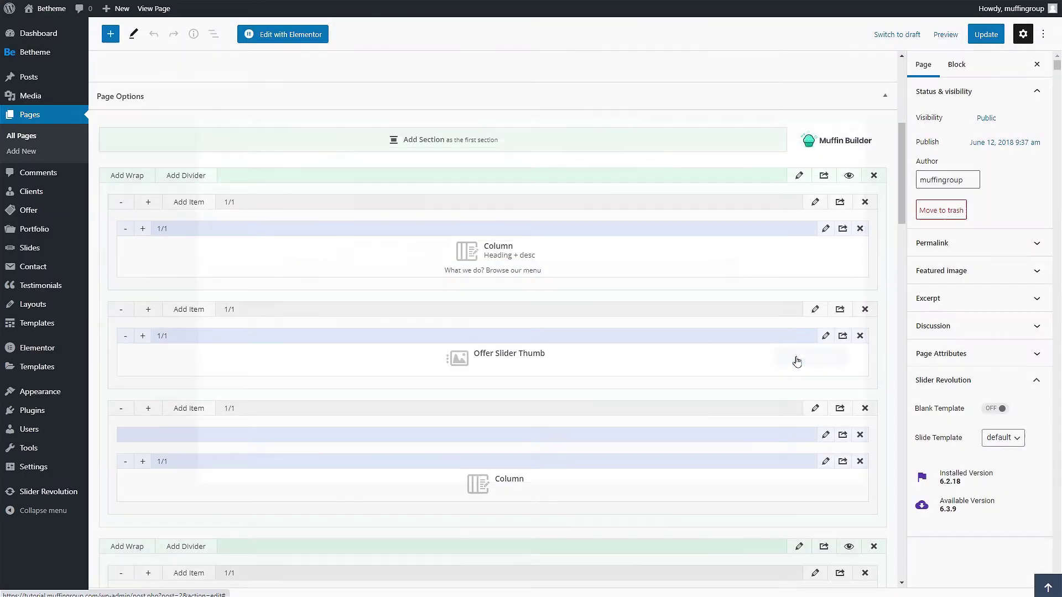
click(985, 37)
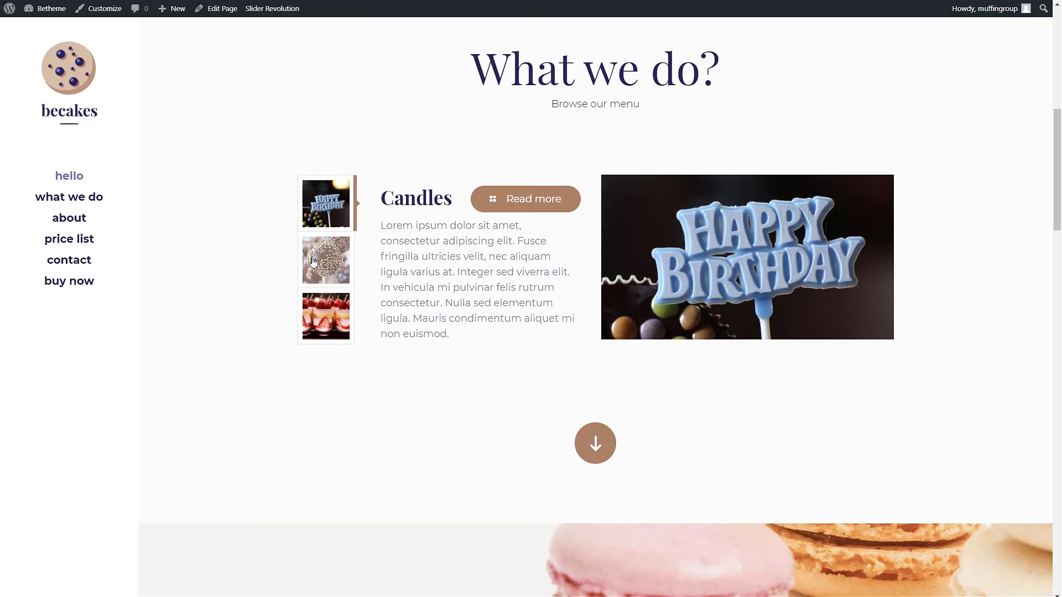
Test the left thumbnails by switching between the Lollipops, Desserts and Candles offers.
click(326, 260)
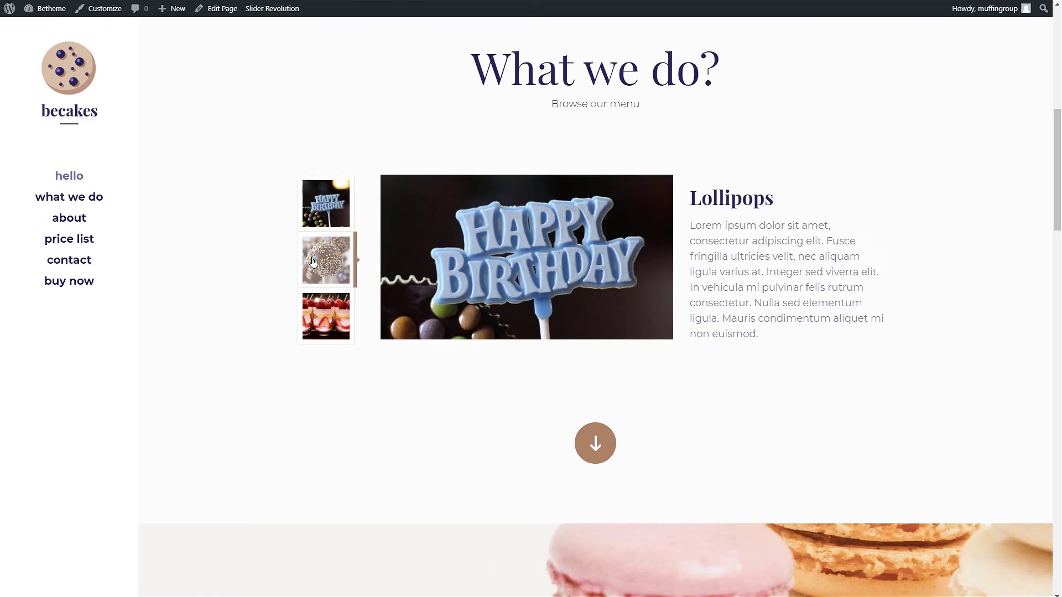
click(321, 314)
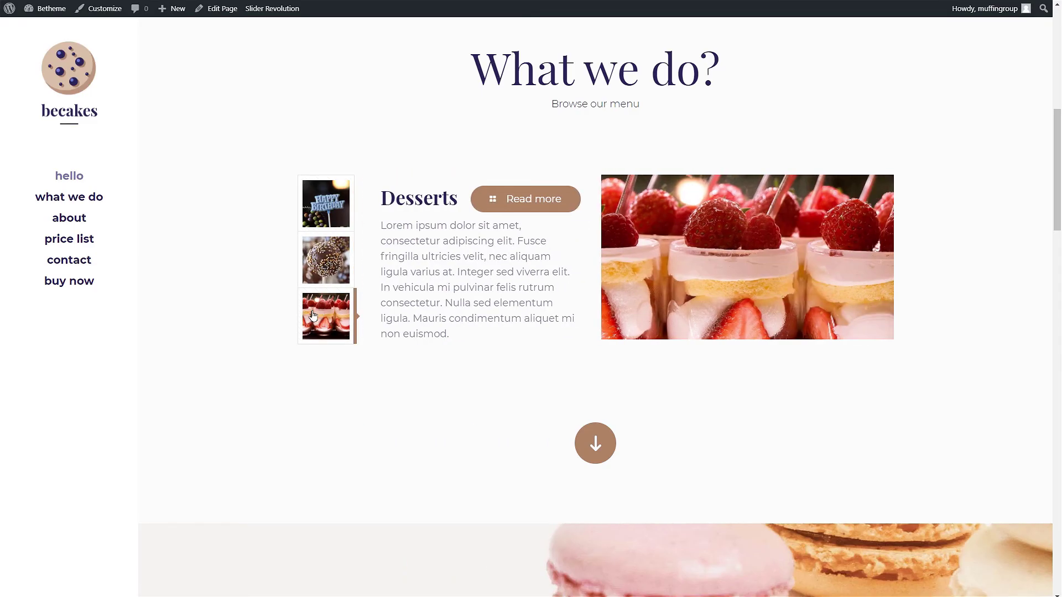
click(319, 261)
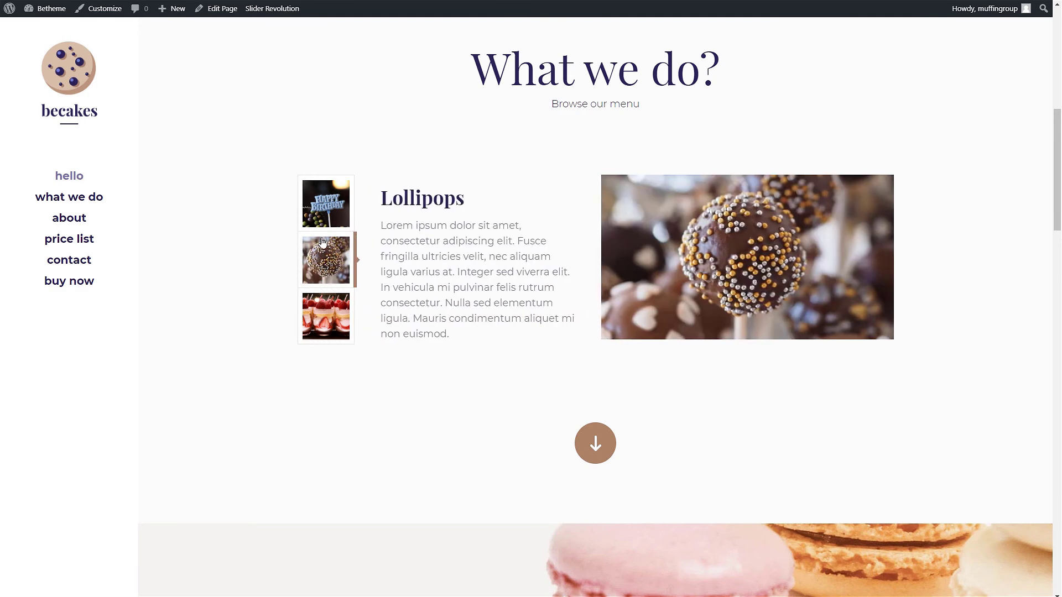
click(322, 207)
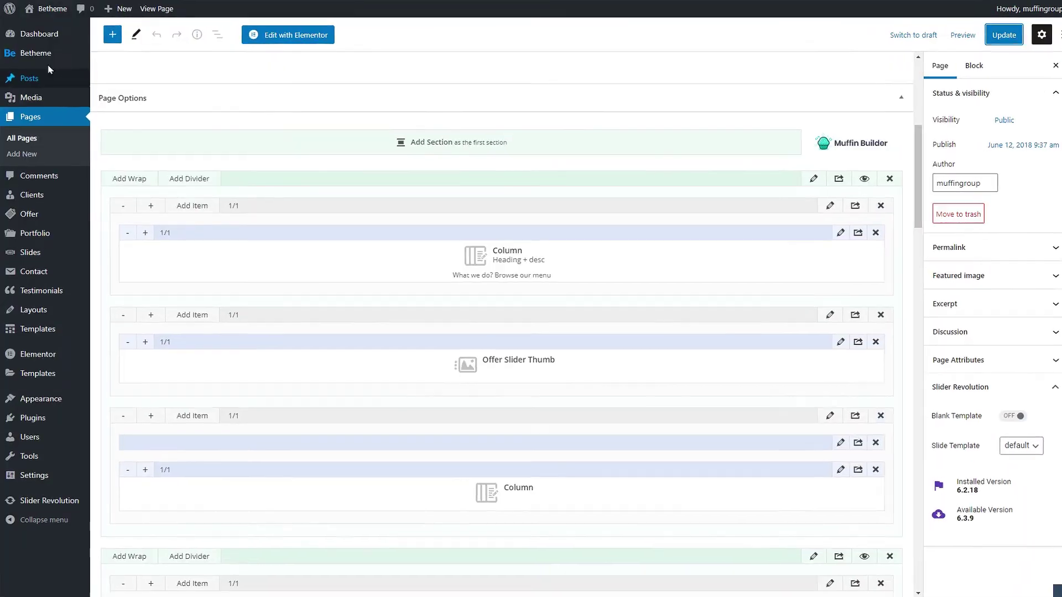
In Betheme Theme Options > Global > Sliders, set the Offer interval to 3000 and save.
mouse_move(33, 46)
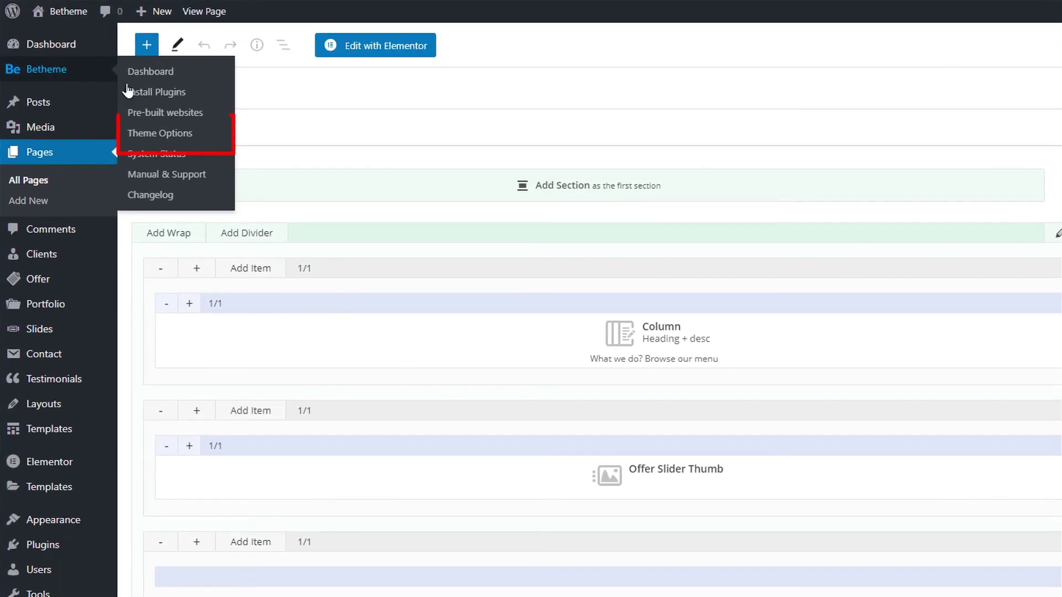
click(161, 136)
click(183, 113)
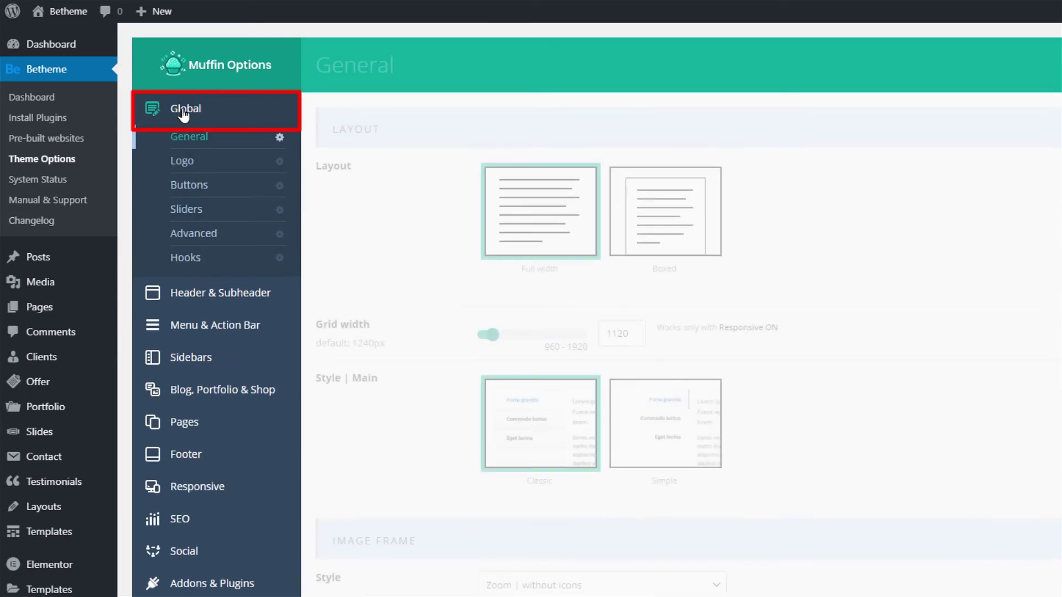
click(192, 213)
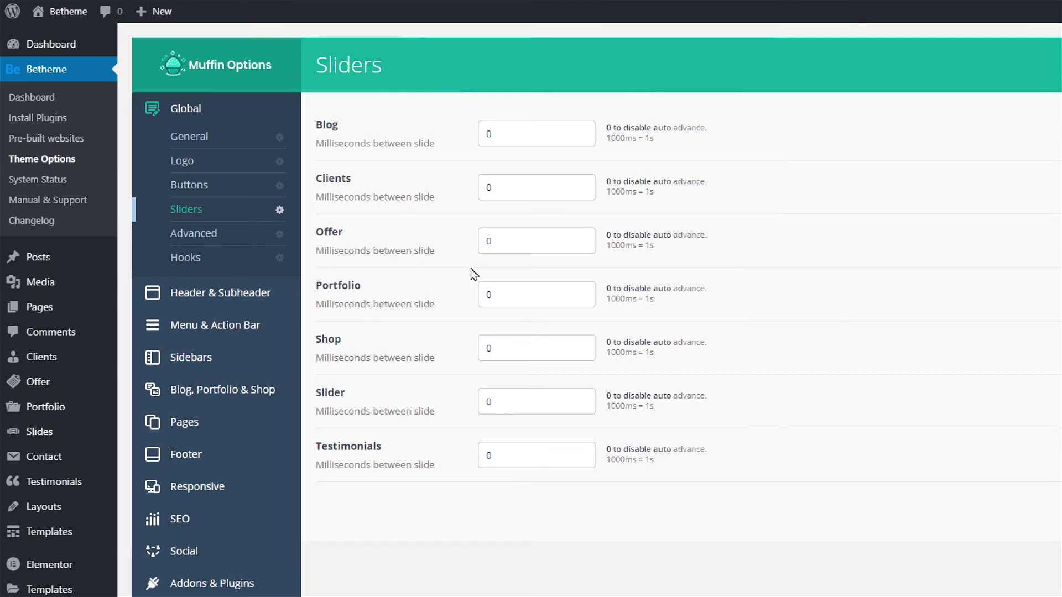
click(558, 243)
key(BackSpace)
text(30)
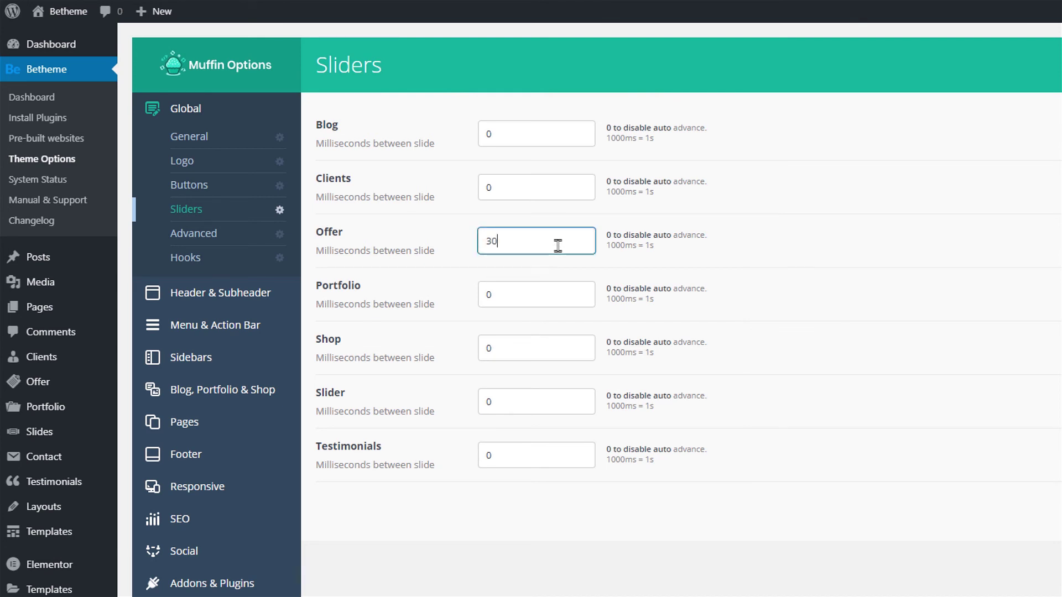
text(00)
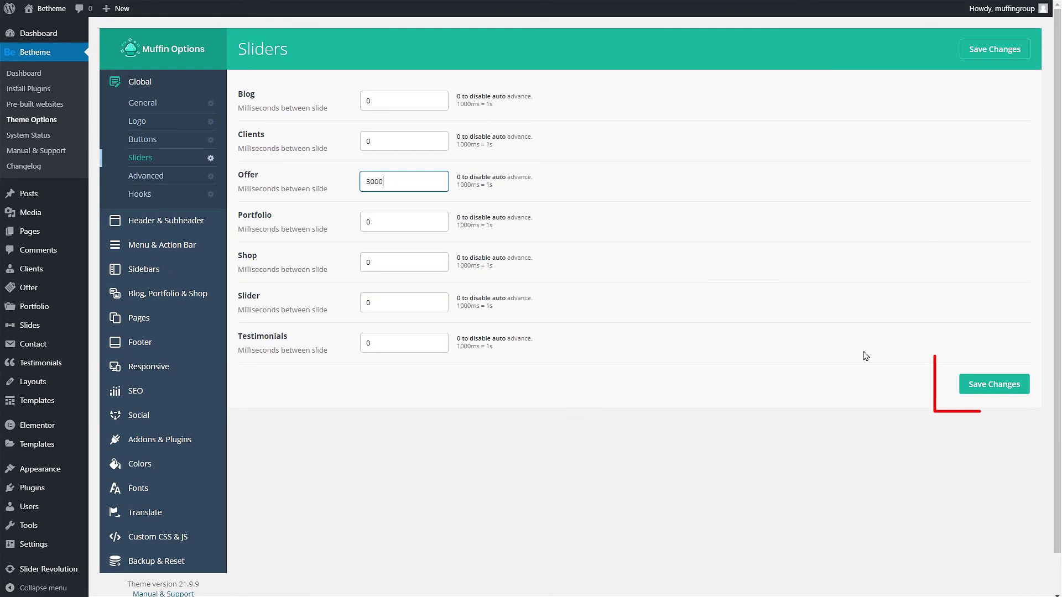
click(977, 386)
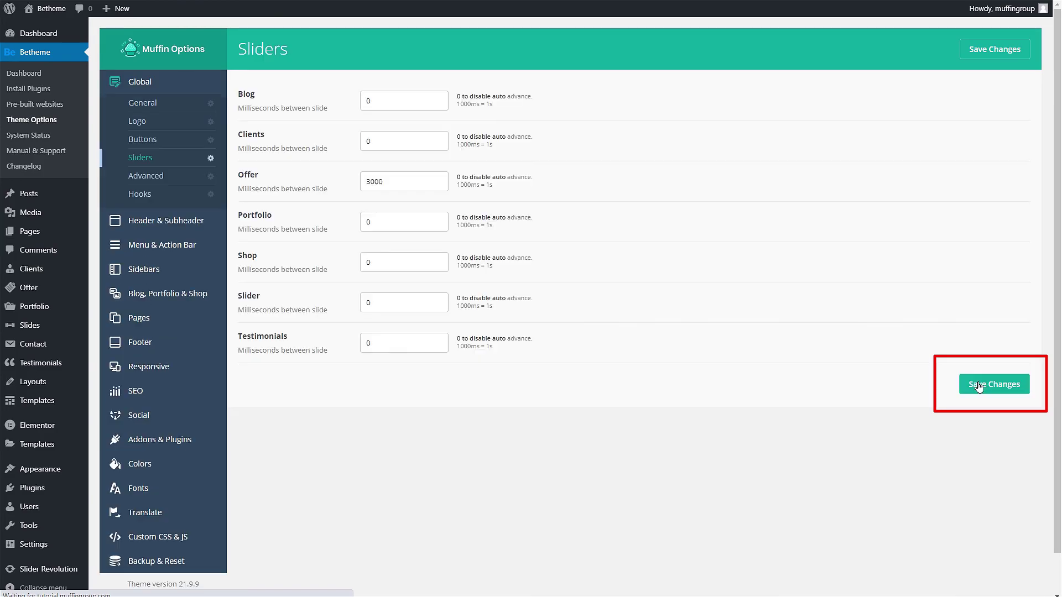